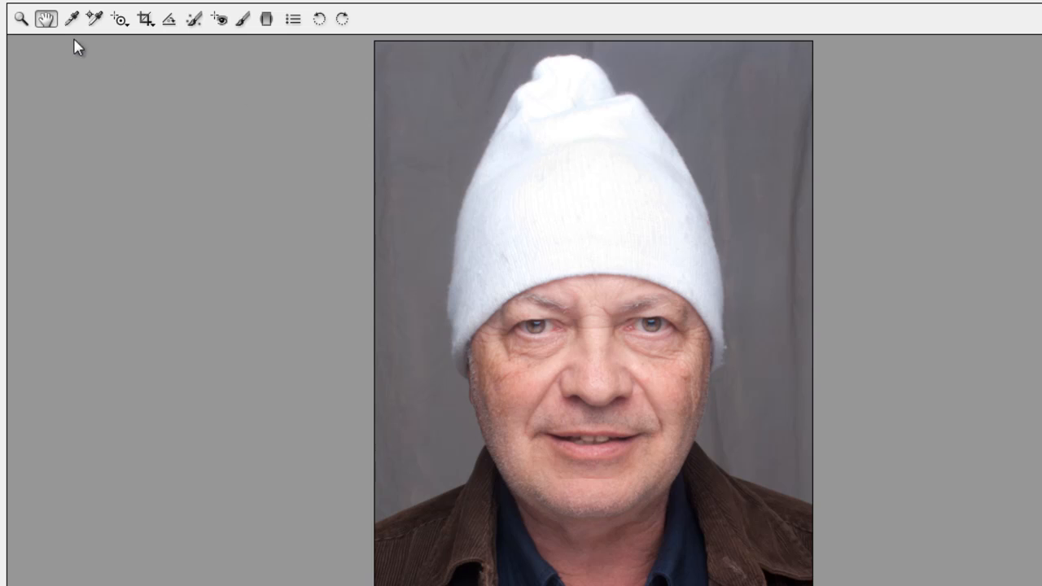
# Correct the portrait's white balance, setting the temperature to 5900 and the tint to -32
pyautogui.click(72, 18)
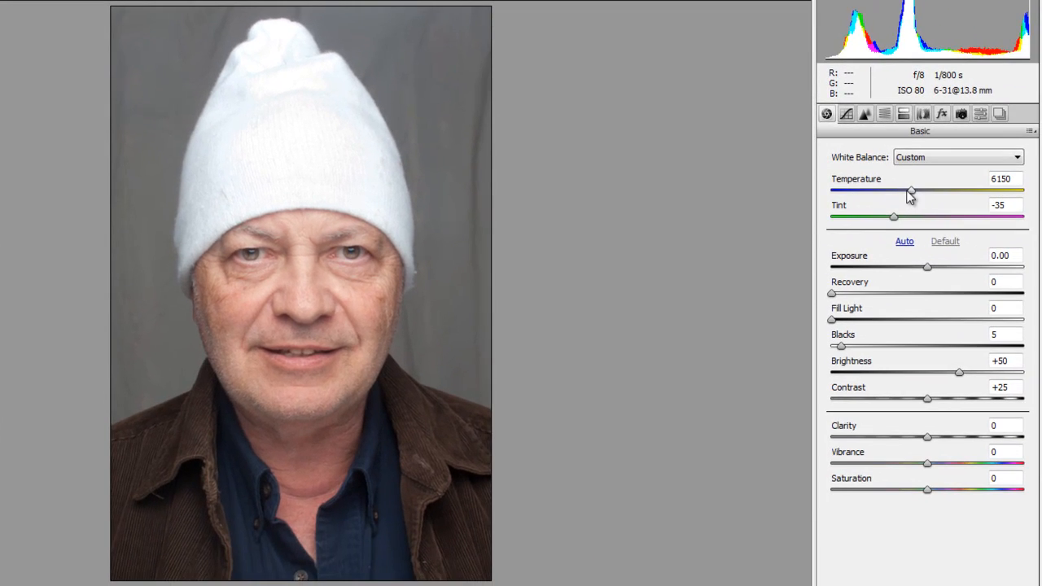
pyautogui.moveTo(907, 192); pyautogui.dragTo(899, 228)
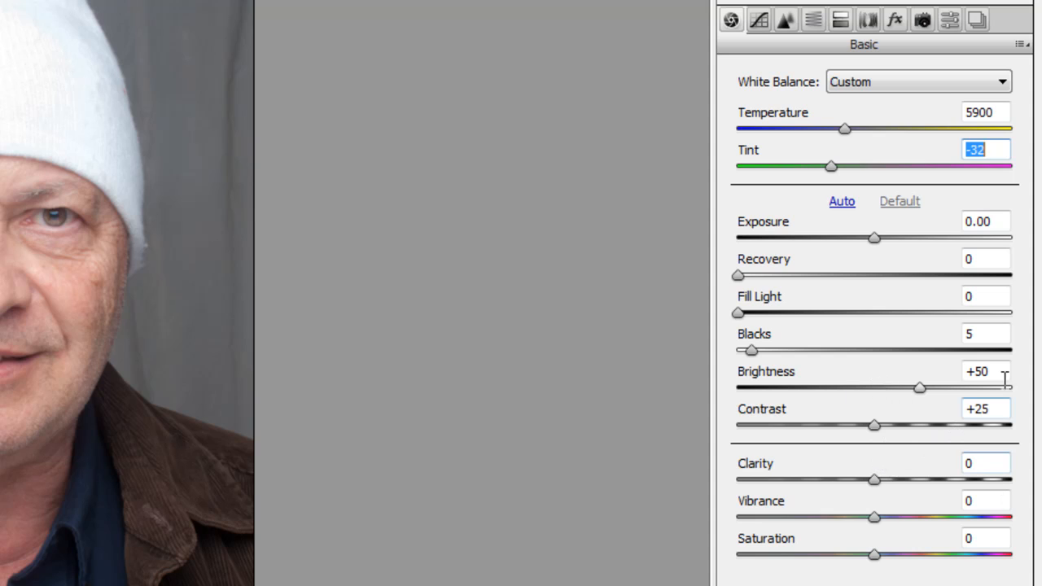
# Set the blacks, brightness and contrast adjustments all to 0
pyautogui.click(983, 335)
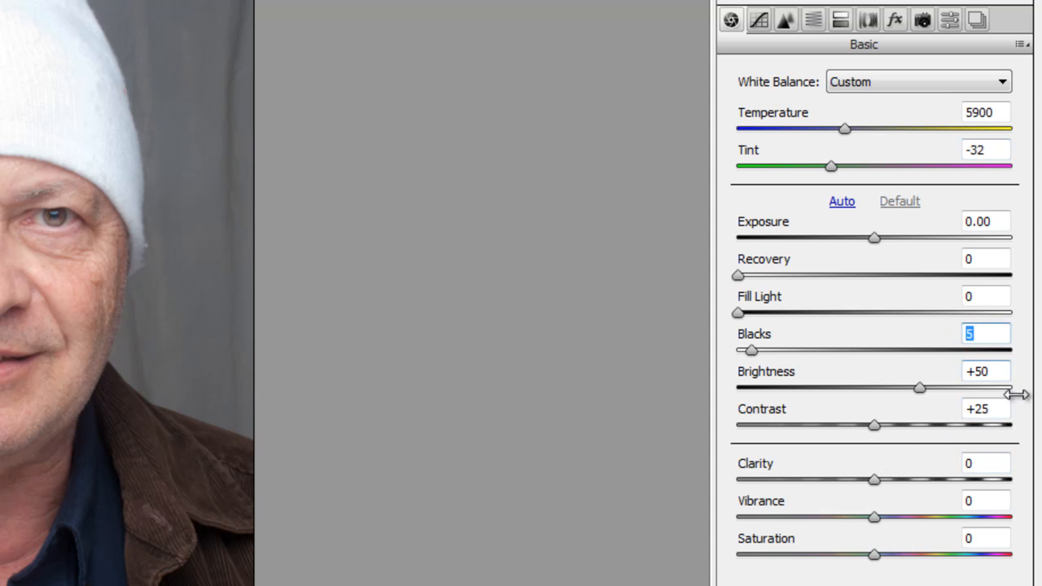
pyautogui.write('0')
pyautogui.press('Tab')
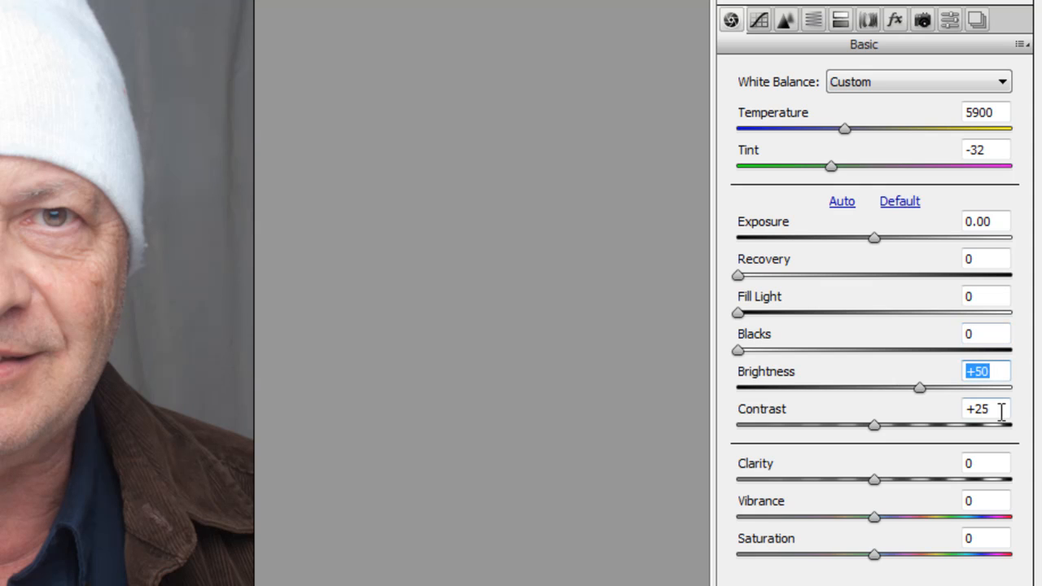
pyautogui.write('0')
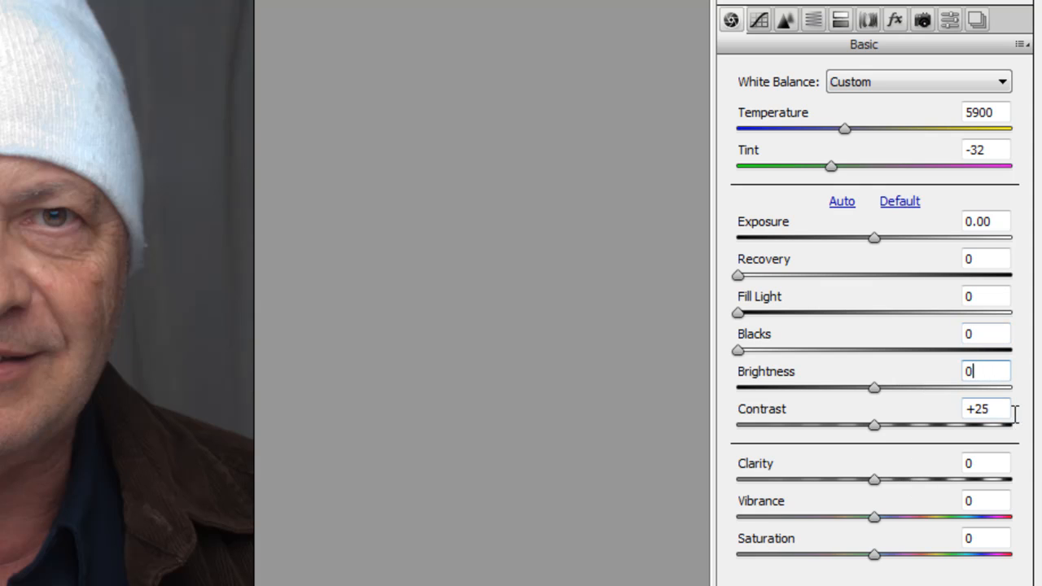
pyautogui.press('Tab')
pyautogui.write('0')
# Switch the point tone curve to the Linear preset
pyautogui.click(758, 20)
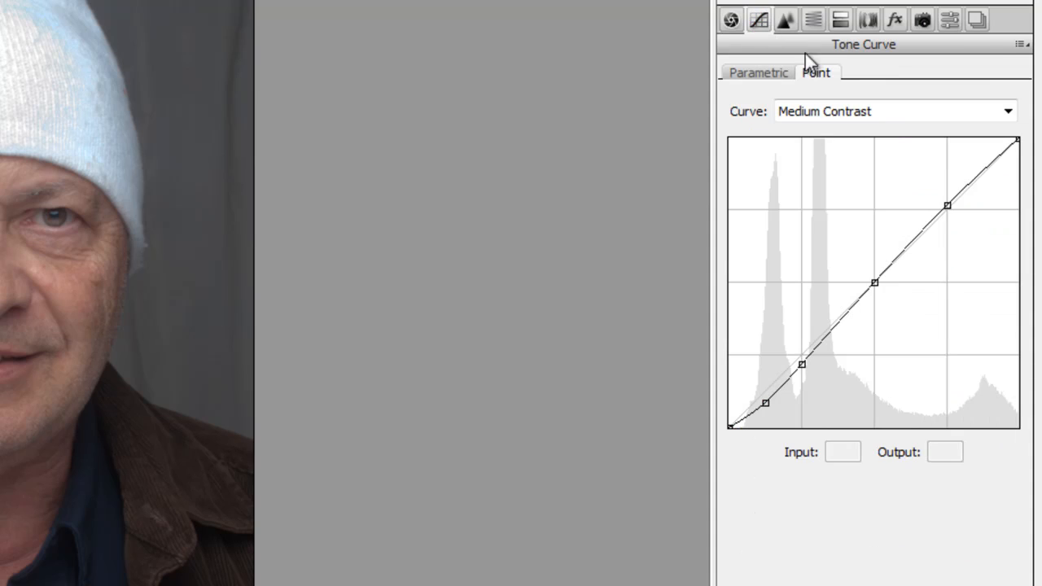
pyautogui.click(847, 111)
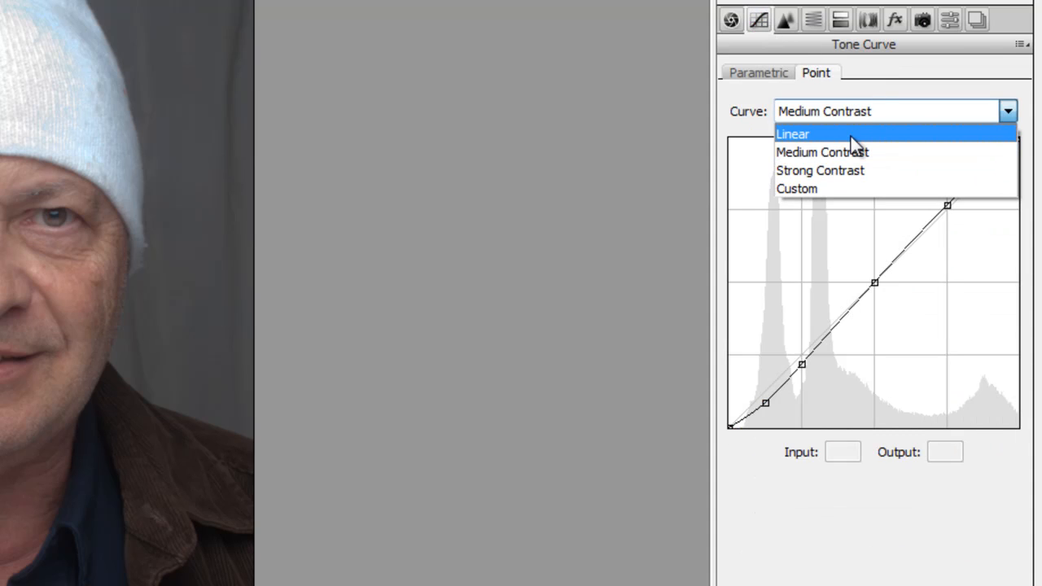
pyautogui.click(850, 136)
# Reduce the sharpening amount to 0 and the sharpening radius to 0.5
pyautogui.click(788, 20)
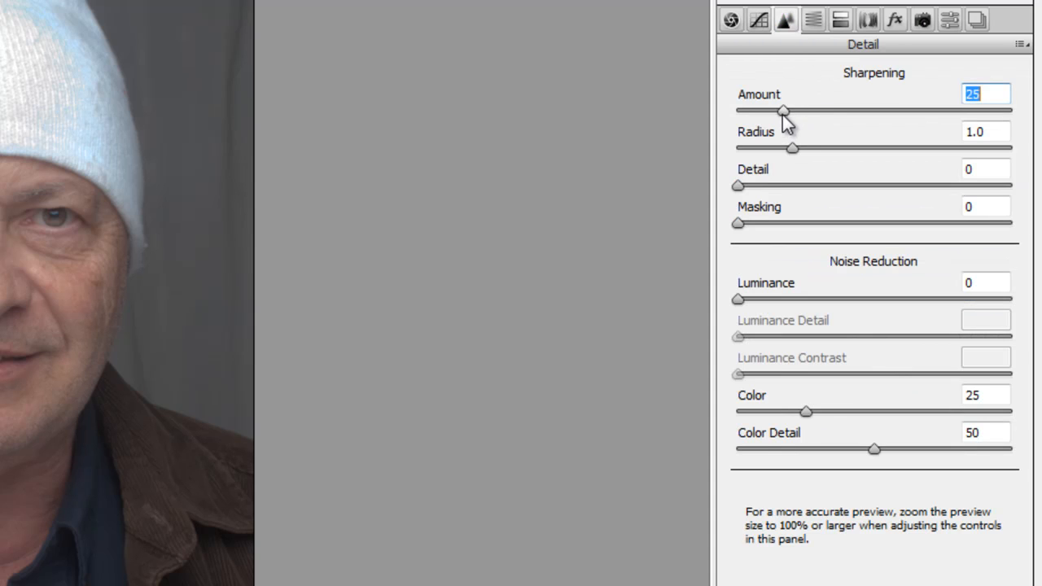
pyautogui.moveTo(784, 113); pyautogui.dragTo(681, 105)
pyautogui.moveTo(795, 150); pyautogui.dragTo(714, 168)
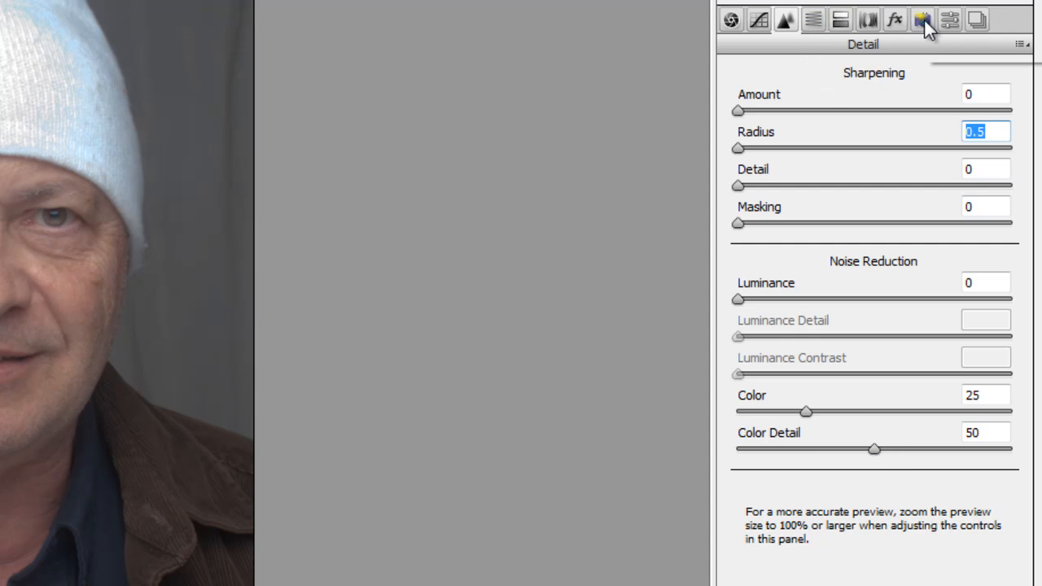
# Brighten the midtones of the linear point curve with a point at about input 115, output 177
pyautogui.click(870, 20)
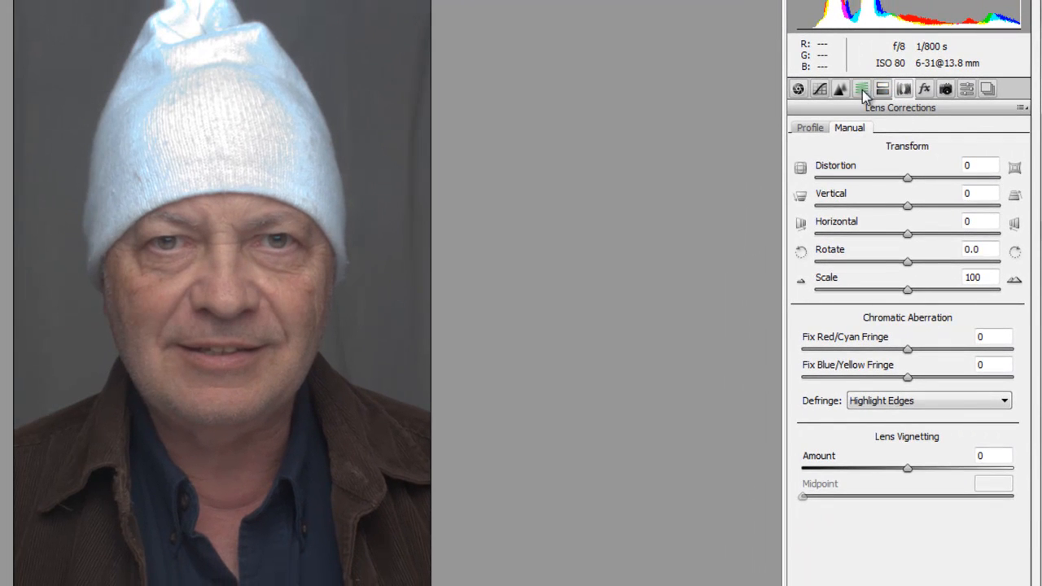
pyautogui.click(820, 90)
pyautogui.click(871, 158)
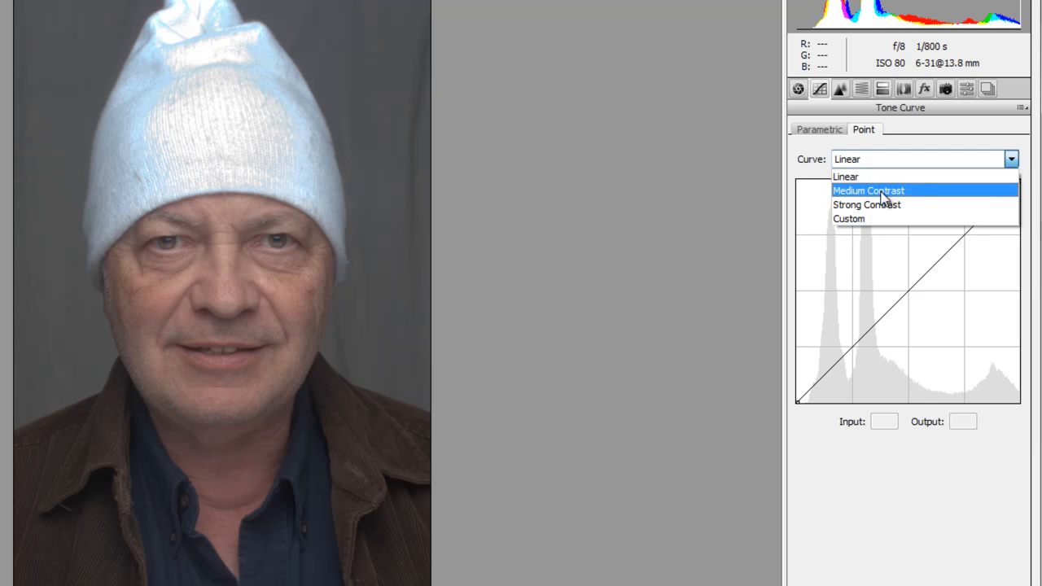
pyautogui.click(879, 176)
pyautogui.moveTo(909, 289); pyautogui.dragTo(896, 247)
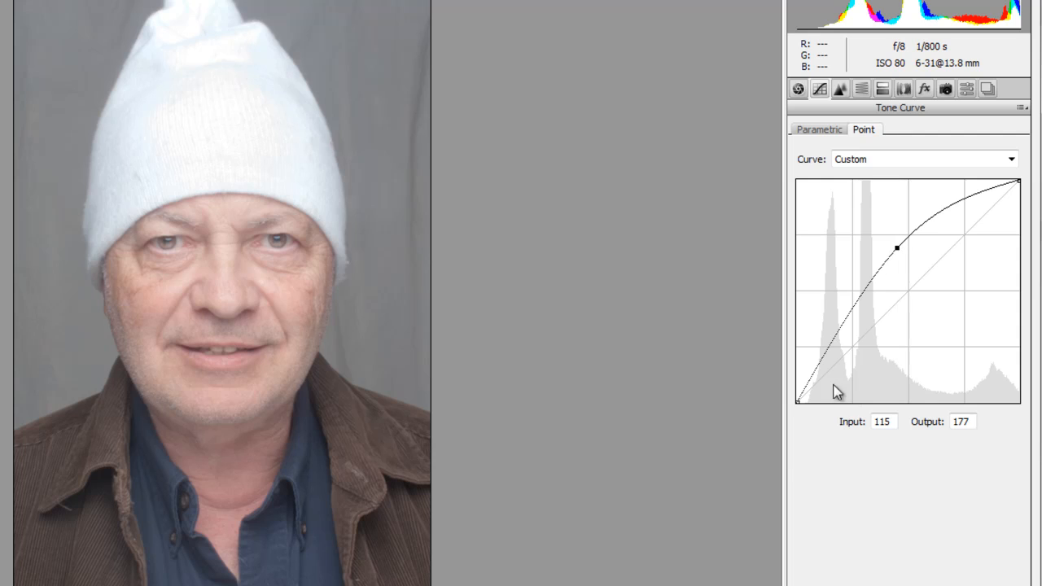
# Shift the curve's black point slightly inward and add a shadow point at about input 28, output 23
pyautogui.moveTo(808, 384); pyautogui.dragTo(809, 486)
pyautogui.moveTo(798, 401); pyautogui.dragTo(806, 418)
pyautogui.moveTo(833, 350); pyautogui.dragTo(820, 382)
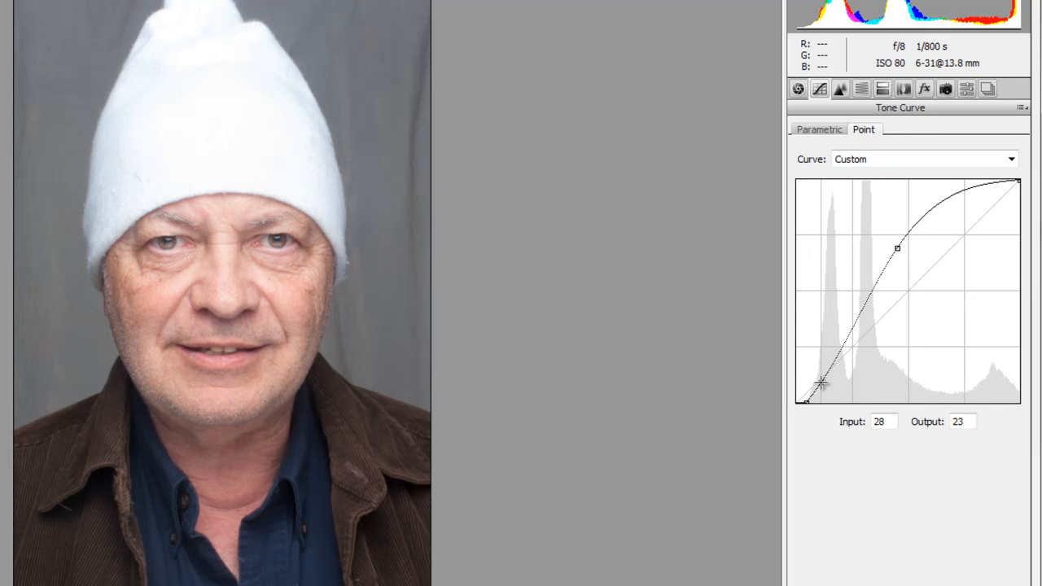
# Move the curve's midtone point to about input 70, output 99, and add a highlight point at about input 168, output 235
pyautogui.moveTo(896, 255); pyautogui.dragTo(861, 311)
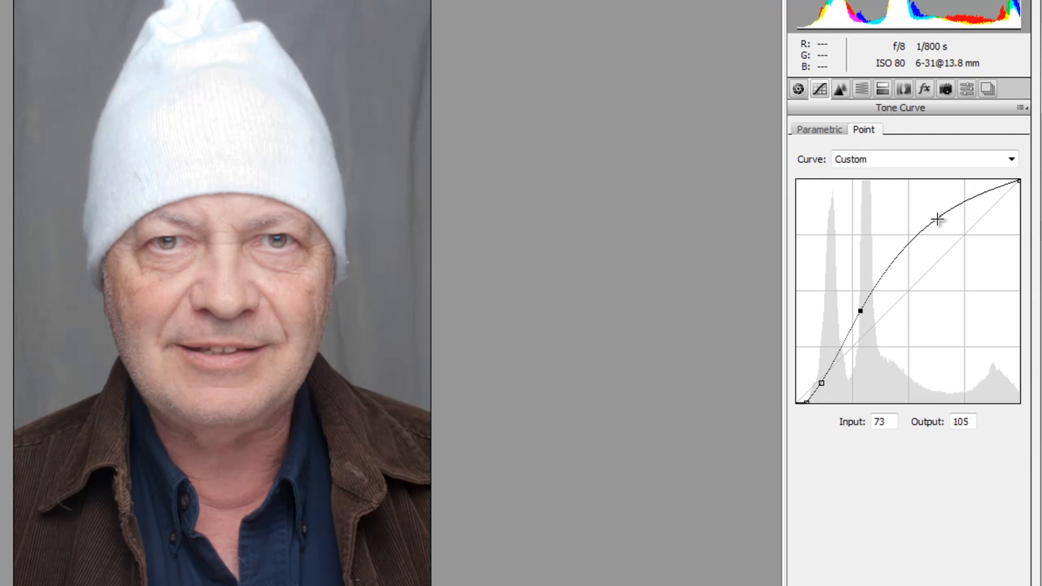
pyautogui.moveTo(937, 219)
pyautogui.mouseDown()
pyautogui.moveTo(930, 200)
pyautogui.moveTo(928, 209)
pyautogui.mouseUp()
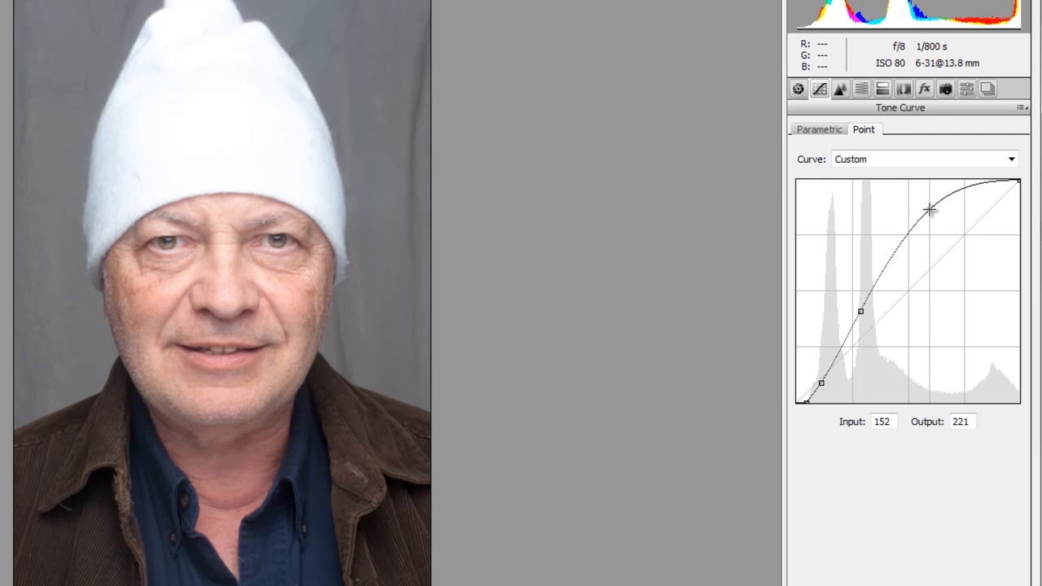
pyautogui.moveTo(860, 311); pyautogui.dragTo(858, 316)
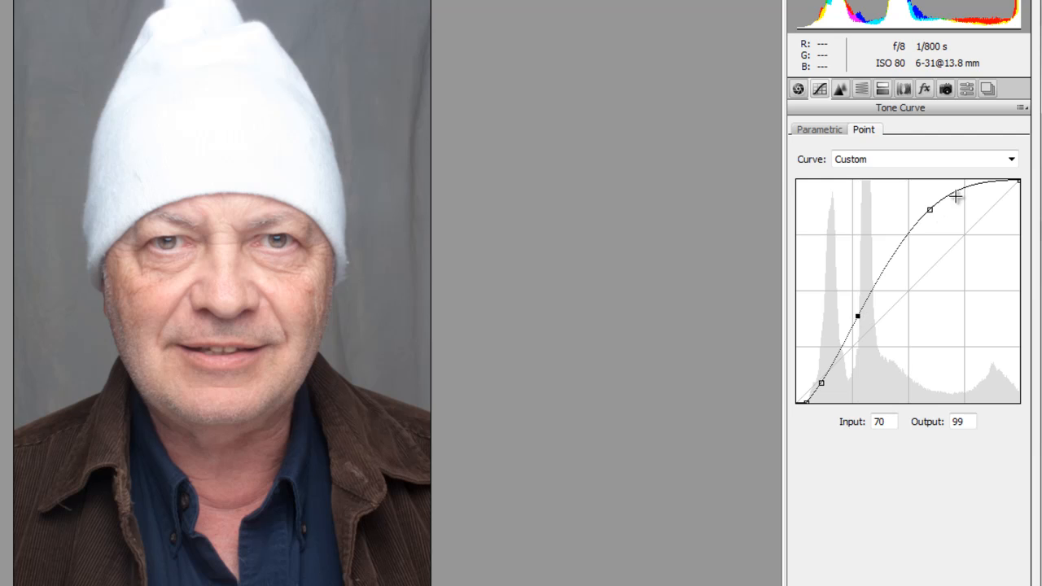
pyautogui.moveTo(932, 209)
pyautogui.mouseDown()
pyautogui.moveTo(893, 244)
pyautogui.moveTo(898, 255)
pyautogui.moveTo(942, 197)
pyautogui.mouseUp()
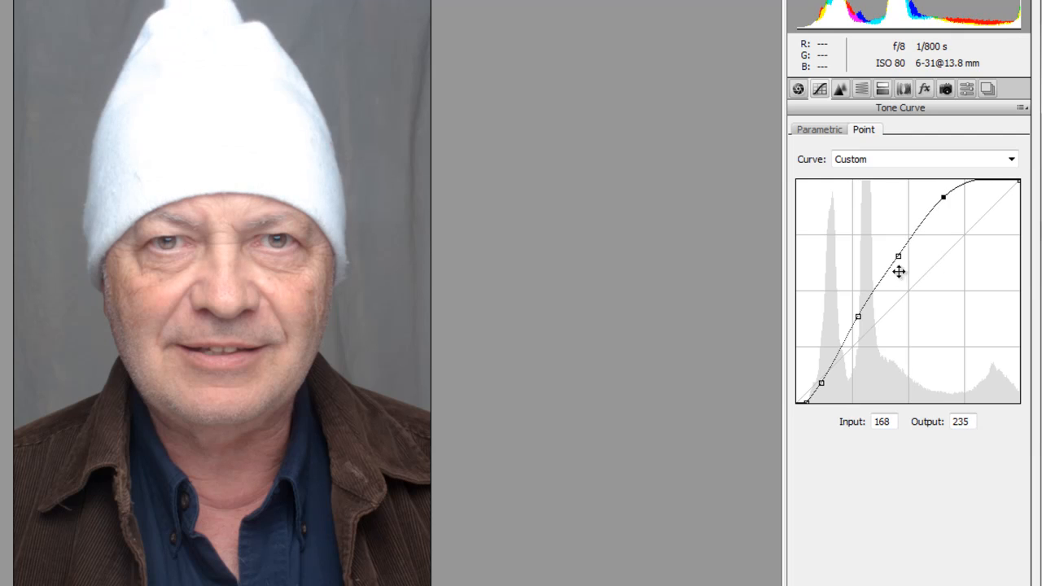
# Add a curve point at about input 116, output 170, and fine-tune the two points below it to about 74/100 and 30/25
pyautogui.moveTo(898, 256); pyautogui.dragTo(897, 254)
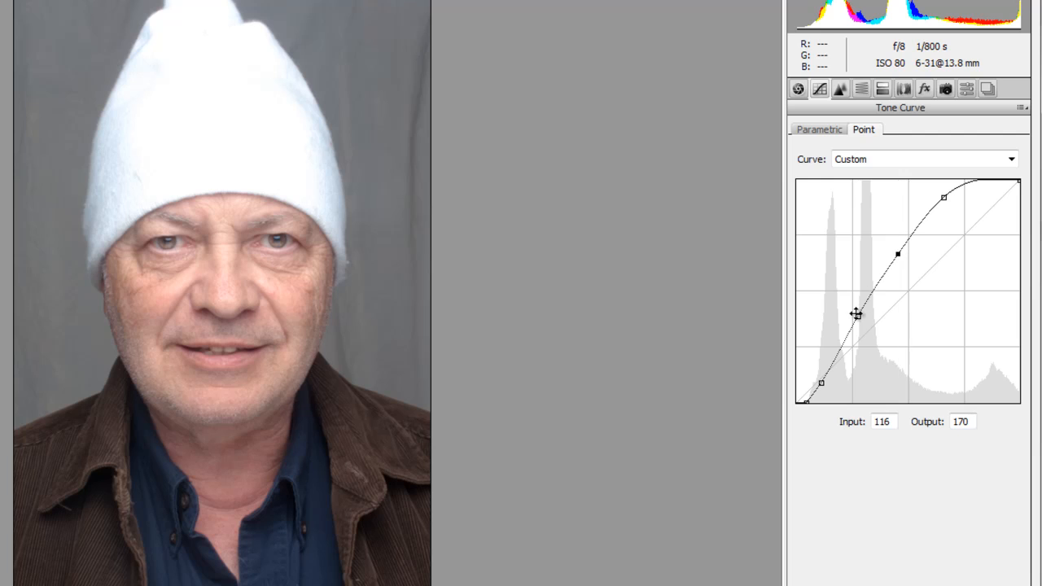
pyautogui.moveTo(858, 315)
pyautogui.mouseDown()
pyautogui.moveTo(855, 304)
pyautogui.moveTo(860, 314)
pyautogui.mouseUp()
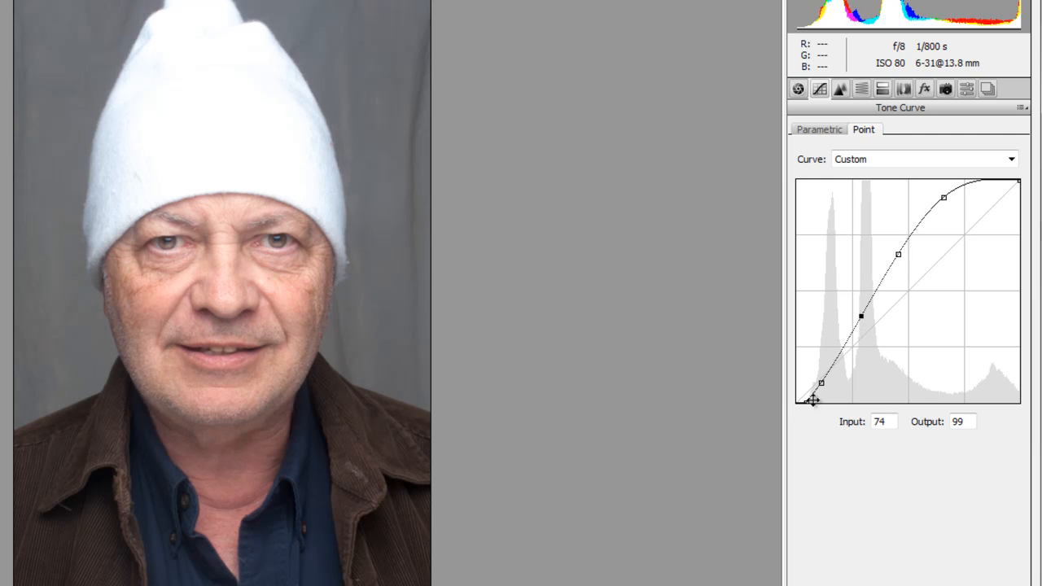
pyautogui.moveTo(824, 383)
pyautogui.mouseDown()
pyautogui.moveTo(821, 372)
pyautogui.moveTo(823, 381)
pyautogui.mouseUp()
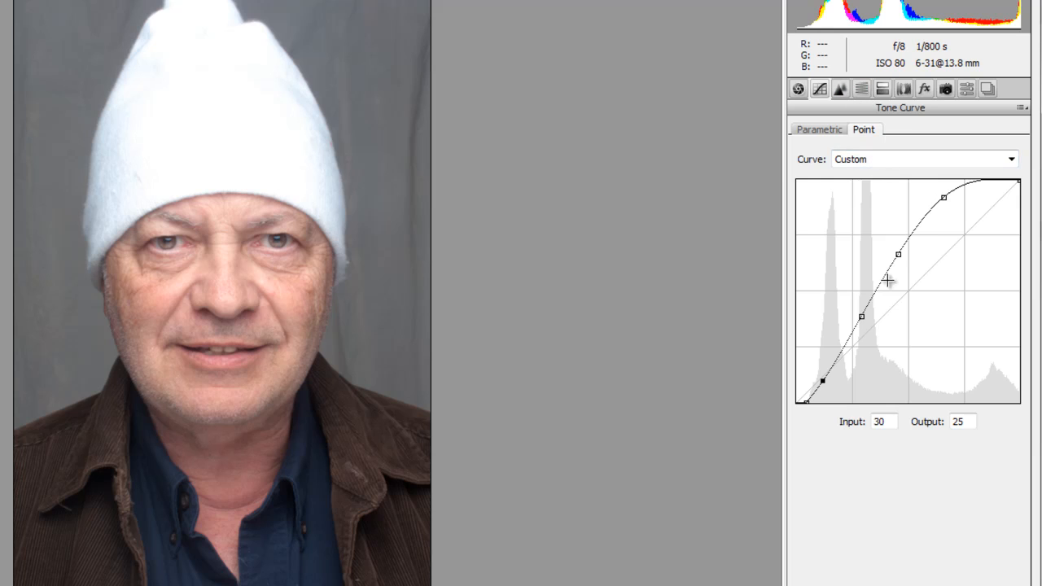
pyautogui.moveTo(863, 320); pyautogui.dragTo(861, 315)
# Try raising the saturation of the reds to about +23
pyautogui.click(860, 89)
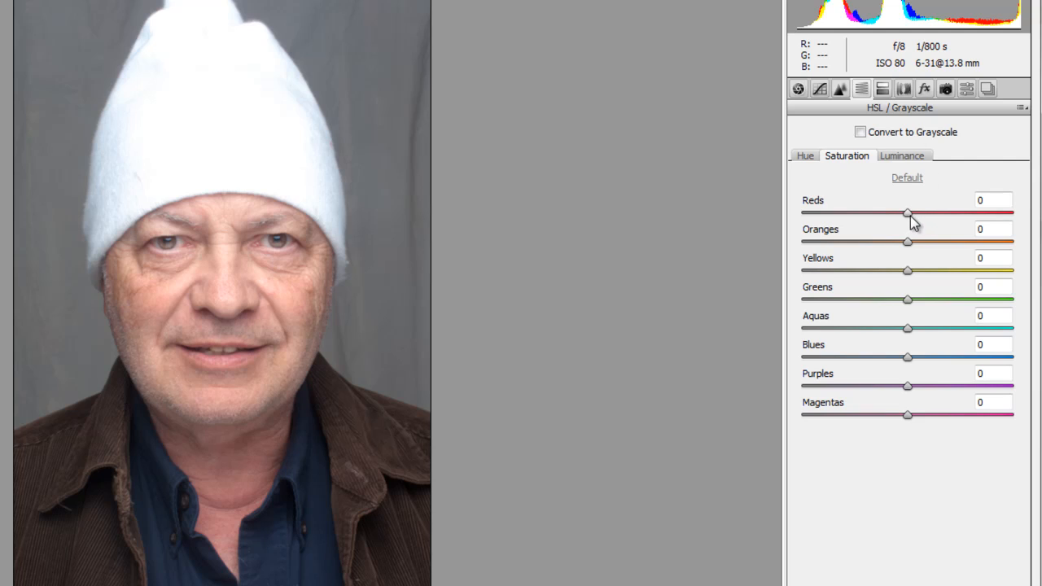
pyautogui.click(914, 215)
pyautogui.moveTo(920, 215); pyautogui.dragTo(945, 222)
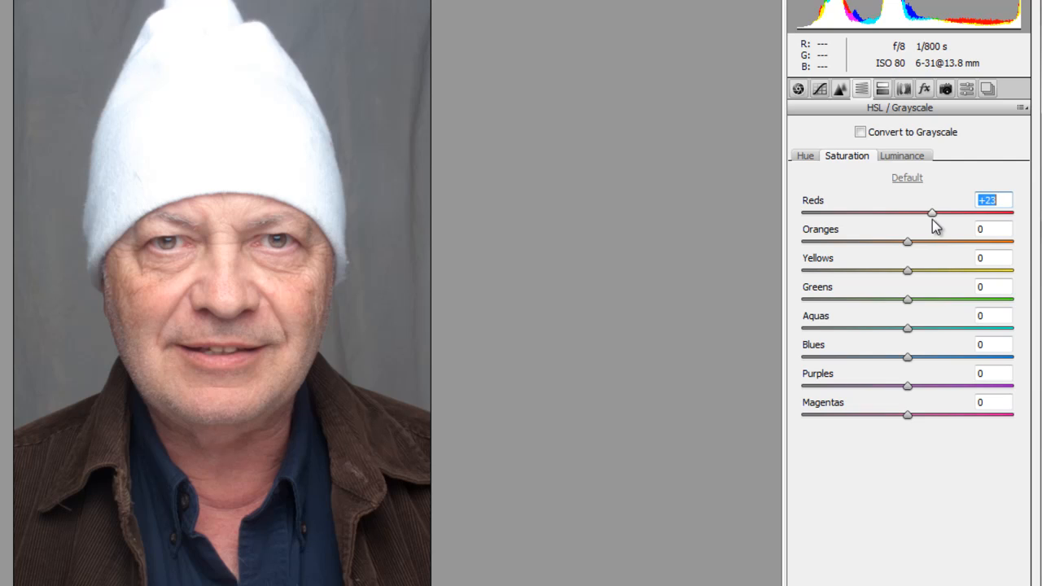
pyautogui.moveTo(923, 213); pyautogui.dragTo(919, 214)
# Shift the hue of the reds to +14
pyautogui.click(804, 155)
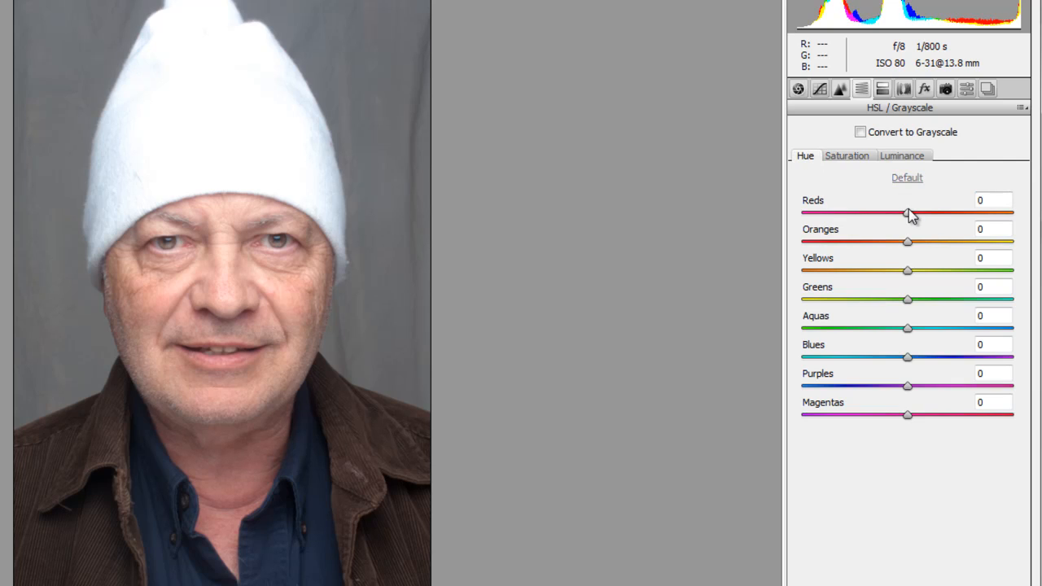
pyautogui.moveTo(907, 214); pyautogui.dragTo(925, 230)
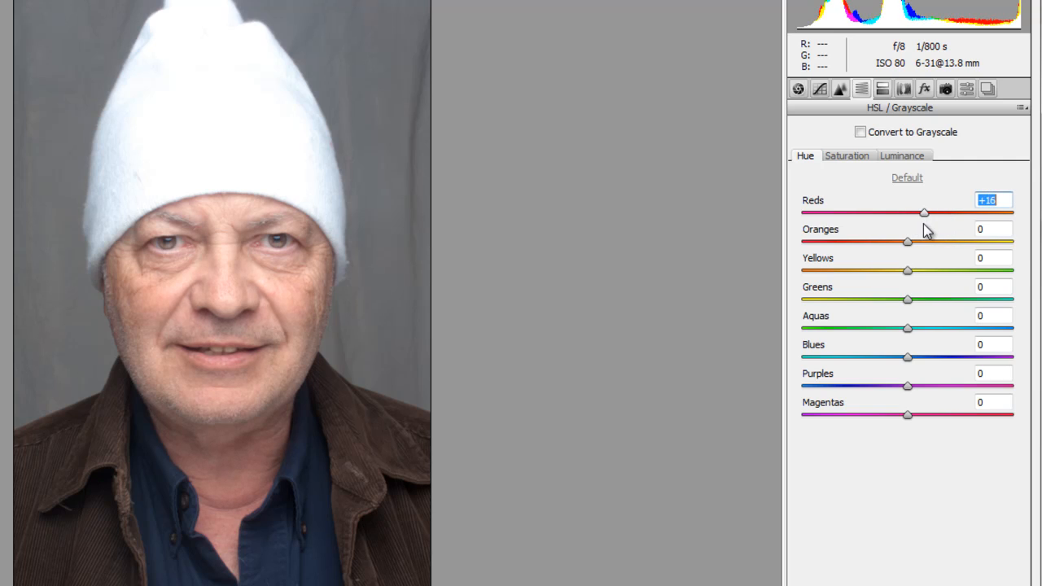
pyautogui.click(946, 88)
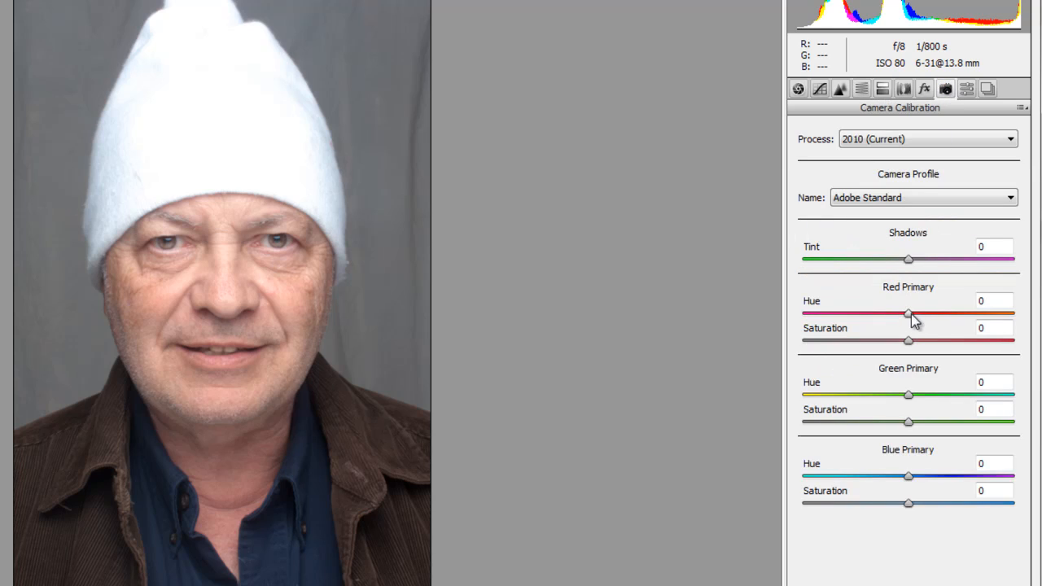
pyautogui.click(861, 89)
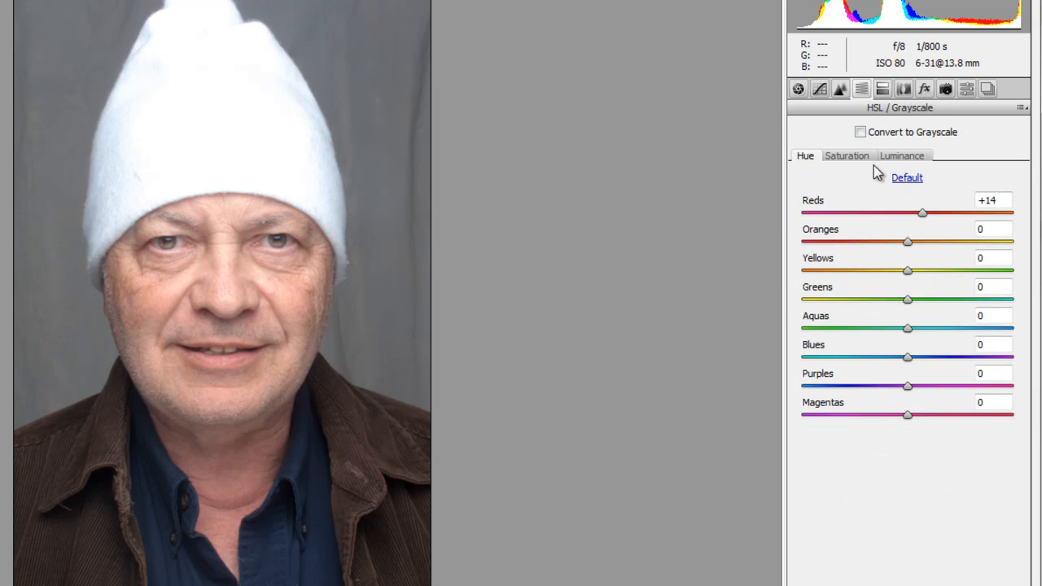
# Lower the saturation of the oranges to about -8
pyautogui.click(849, 157)
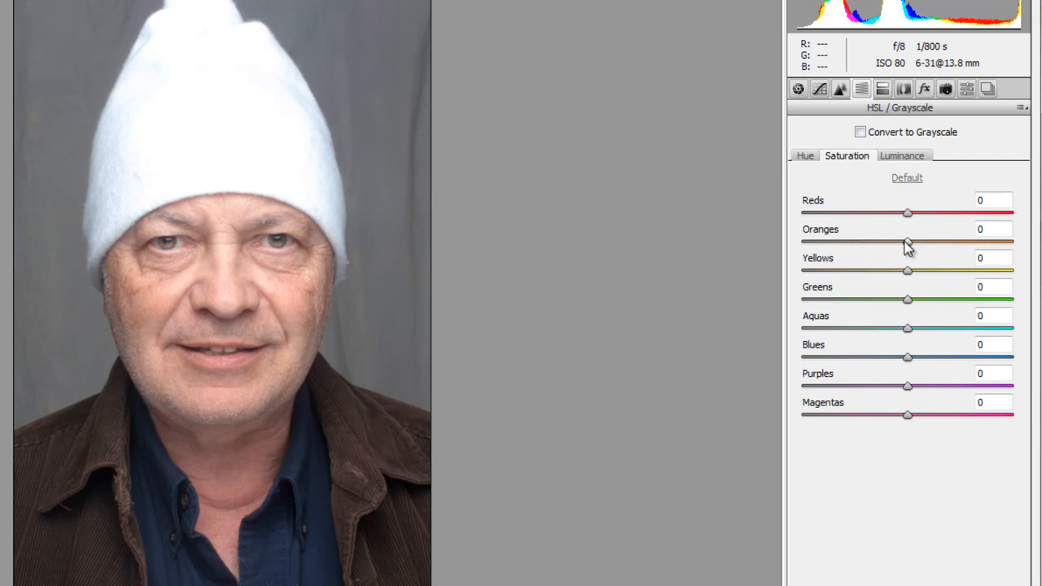
pyautogui.moveTo(906, 242); pyautogui.dragTo(901, 245)
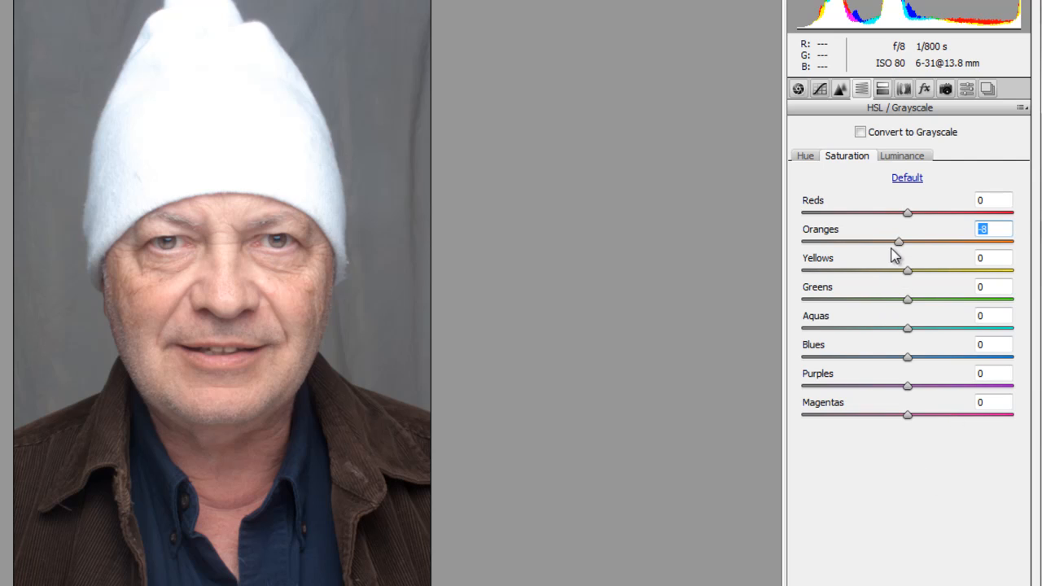
pyautogui.moveTo(900, 246); pyautogui.dragTo(889, 259)
# Raise the overall contrast to +6
pyautogui.click(798, 92)
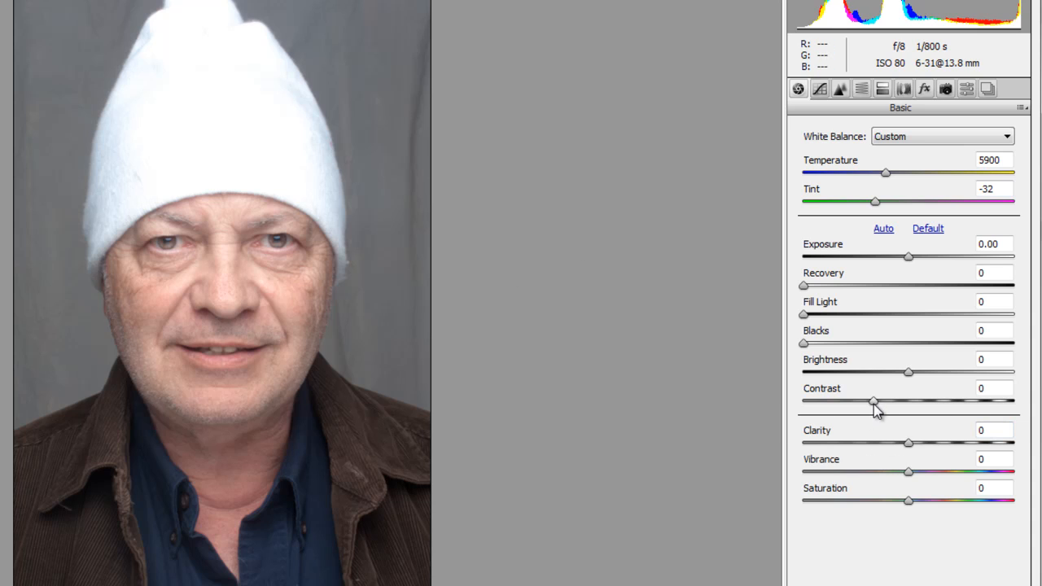
pyautogui.moveTo(873, 407); pyautogui.dragTo(879, 443)
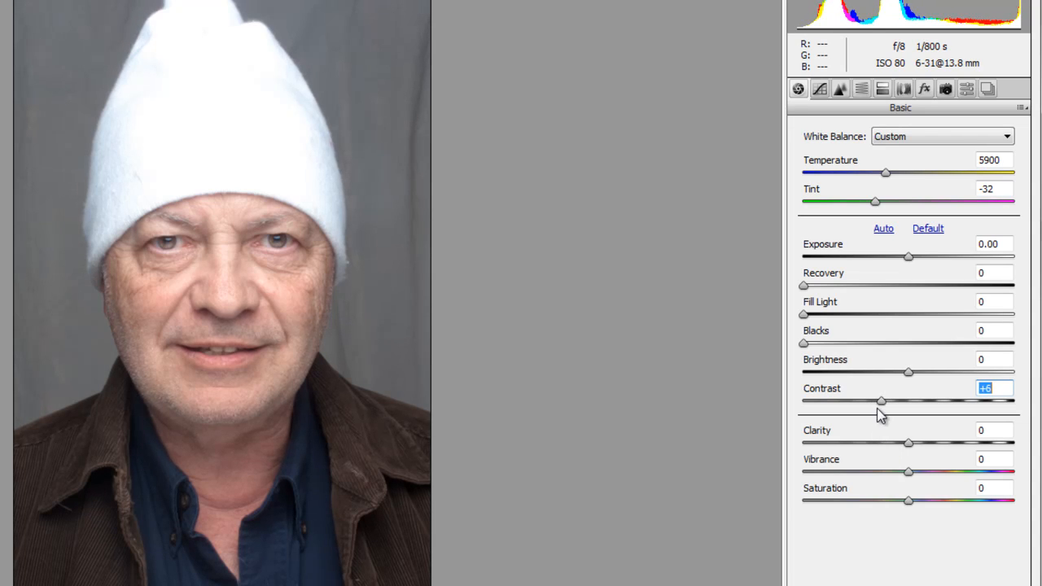
pyautogui.click(821, 90)
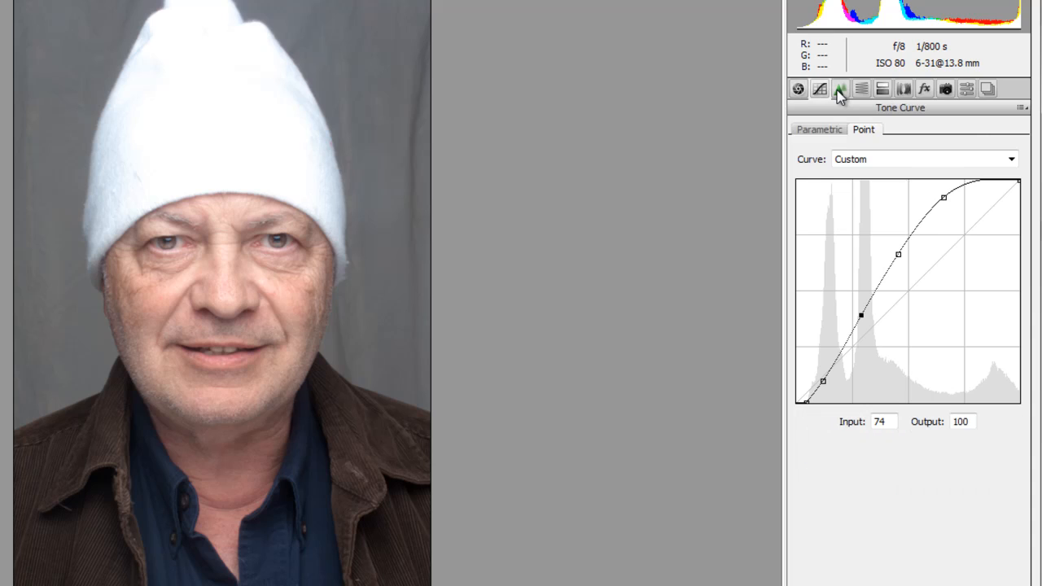
pyautogui.click(840, 92)
pyautogui.click(902, 92)
pyautogui.click(925, 91)
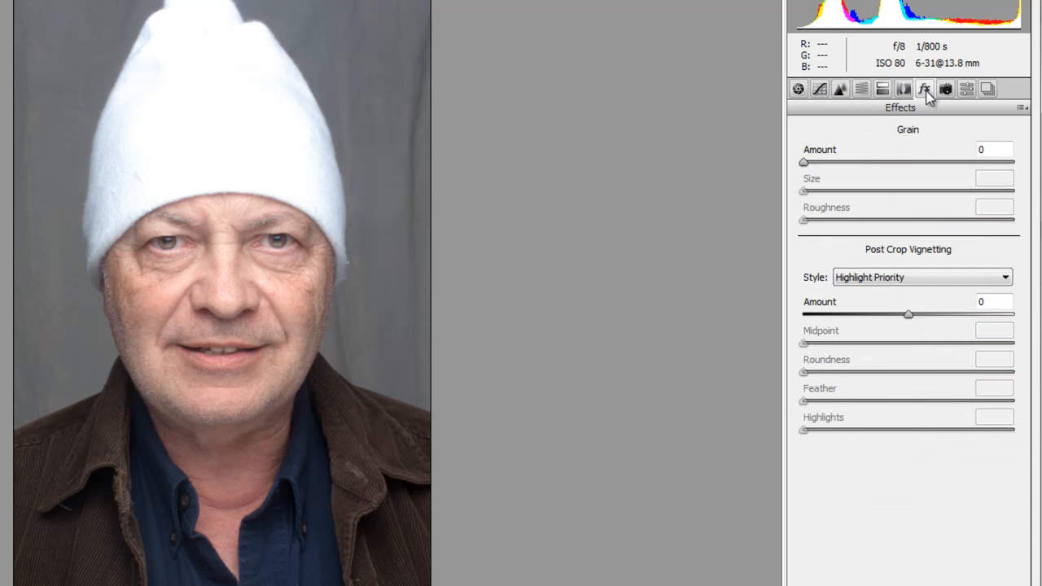
# Enable the lens profile corrections and set the distortion correction amount to 200
pyautogui.click(903, 89)
pyautogui.click(820, 130)
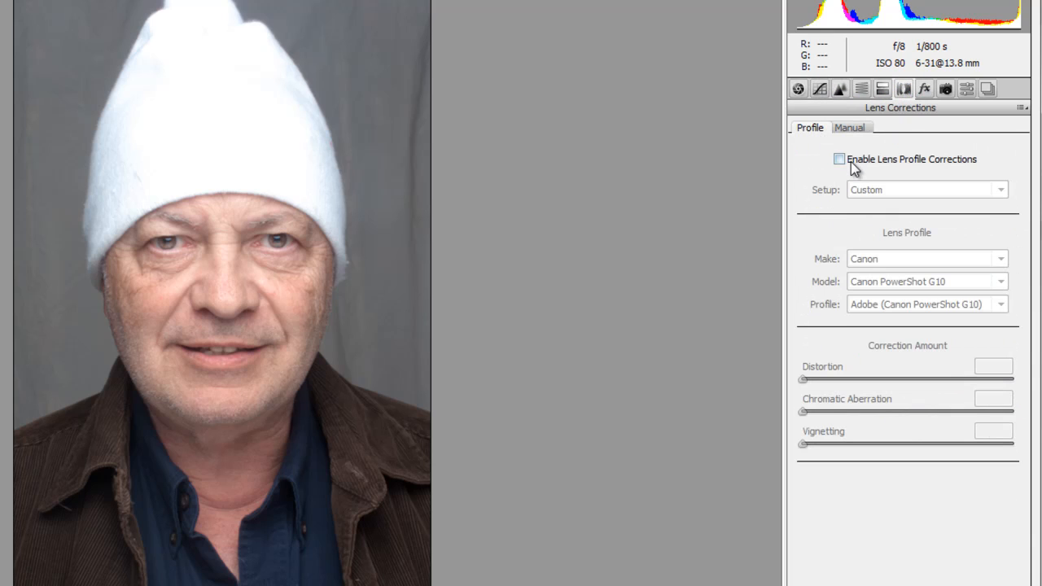
pyautogui.click(851, 160)
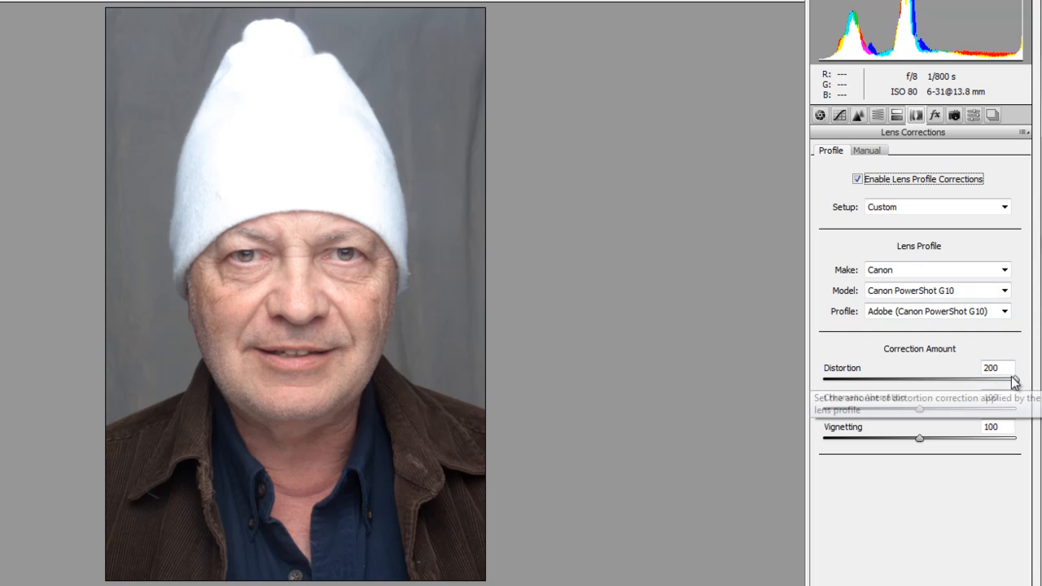
pyautogui.moveTo(1014, 380); pyautogui.dragTo(1040, 389)
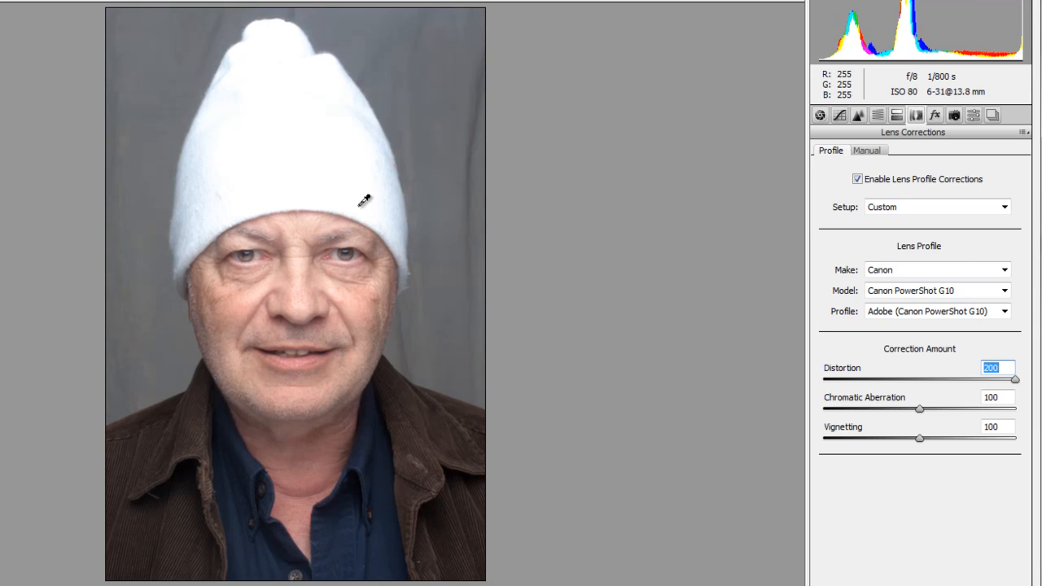
# Set the manual lens distortion correction to +12
pyautogui.click(868, 150)
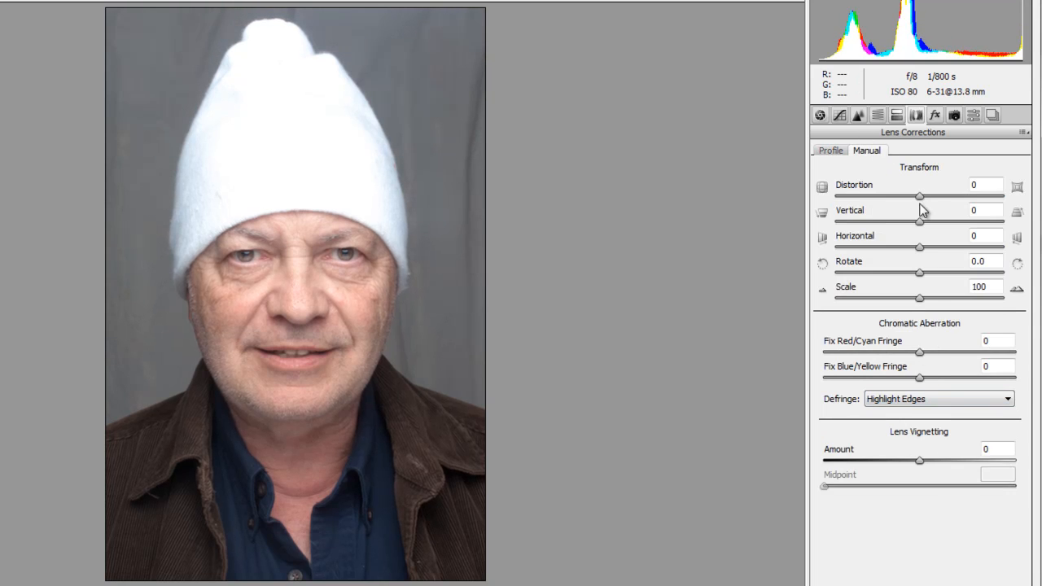
pyautogui.moveTo(924, 204); pyautogui.dragTo(933, 205)
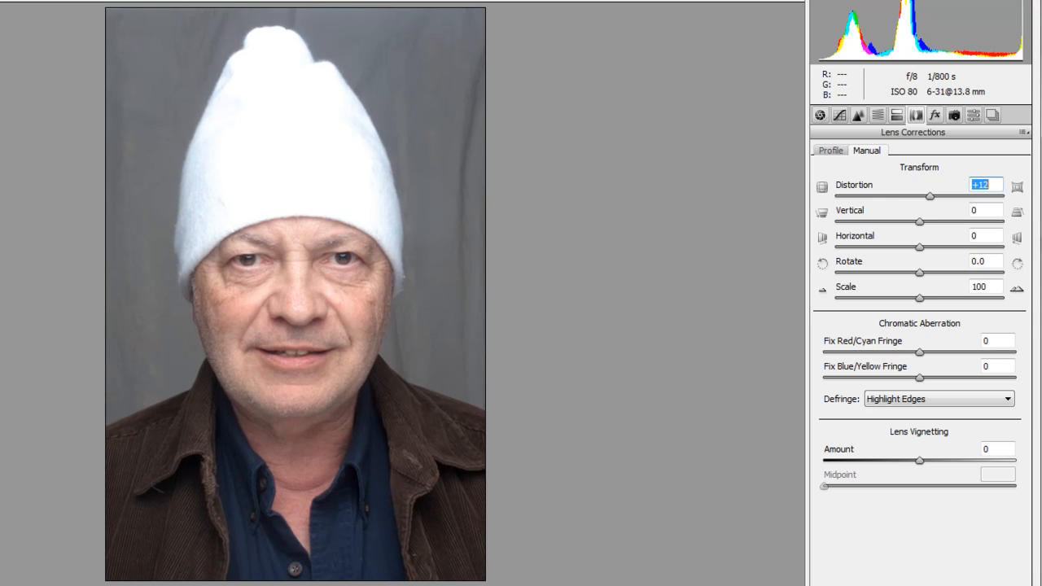
# Tighten the crop slightly at the top and left edges of the portrait to exclude the distorted borders
pyautogui.click(141, 2)
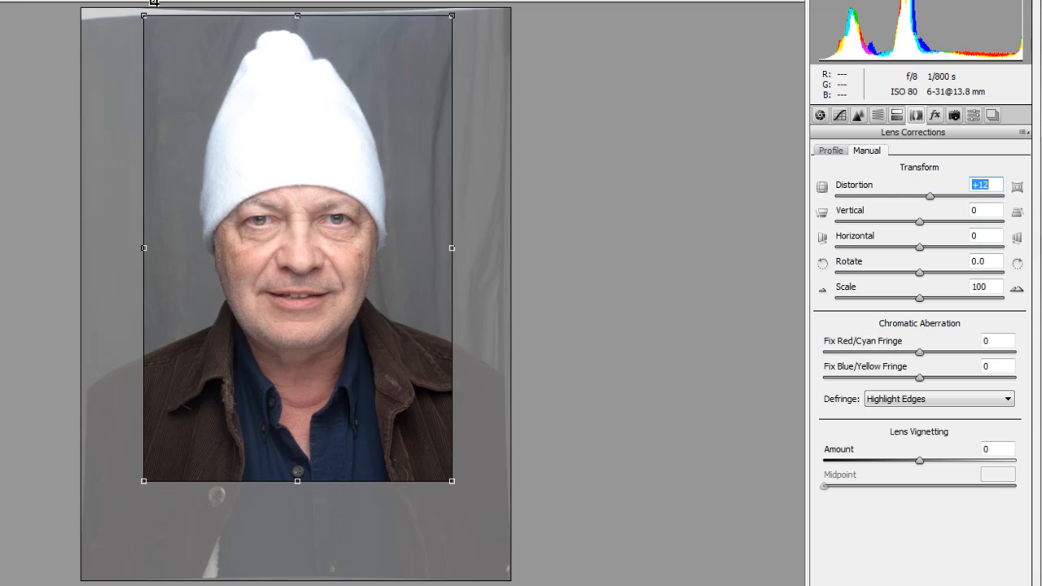
pyautogui.moveTo(294, 13); pyautogui.dragTo(296, 18)
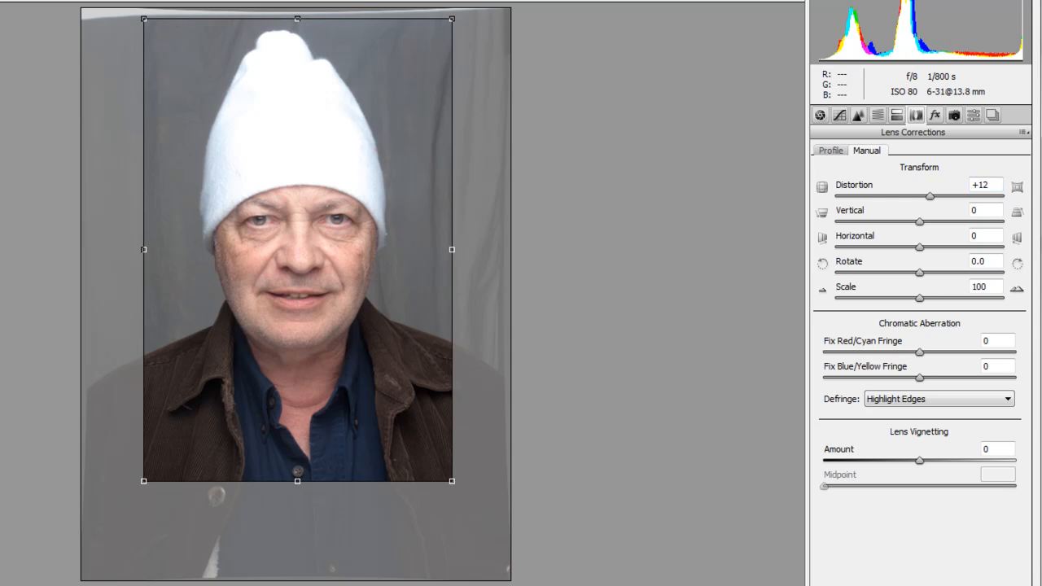
pyautogui.press('Return')
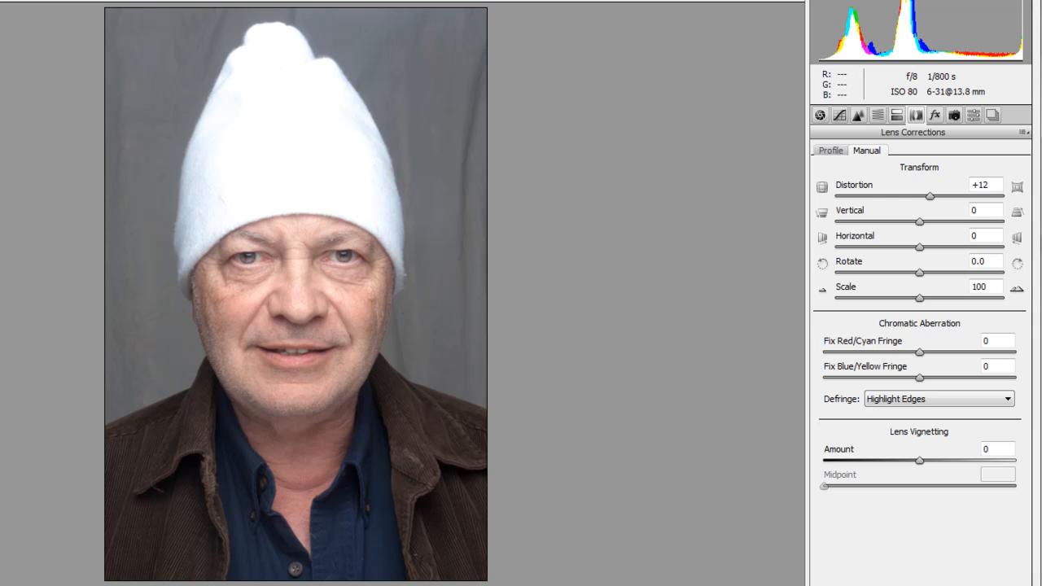
pyautogui.press('c')
pyautogui.moveTo(145, 250); pyautogui.dragTo(149, 251)
pyautogui.press('Return')
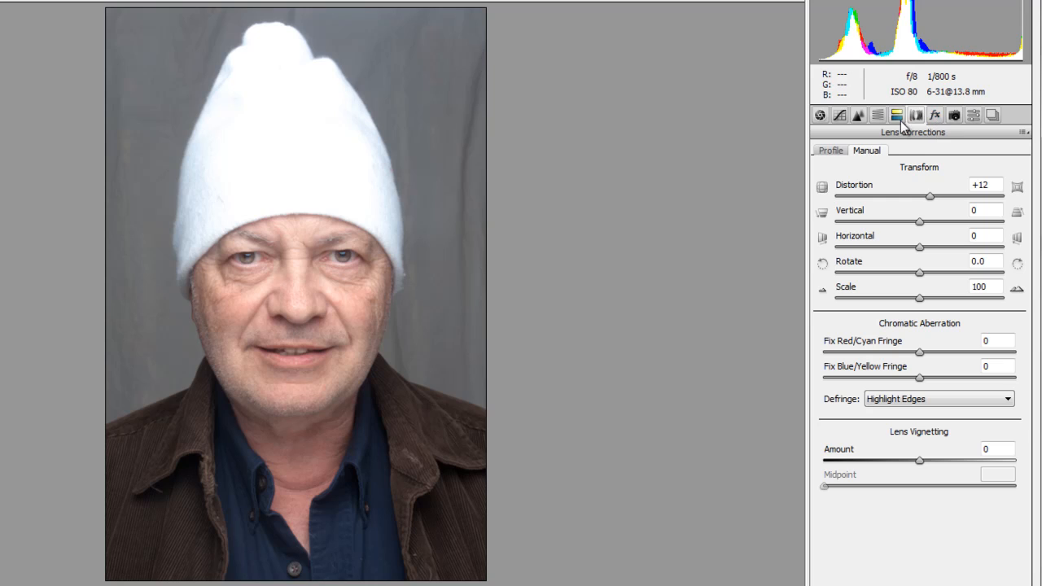
# Review the tone curve and basic settings, and open the developed portrait in Photoshop as a smart object
pyautogui.click(844, 121)
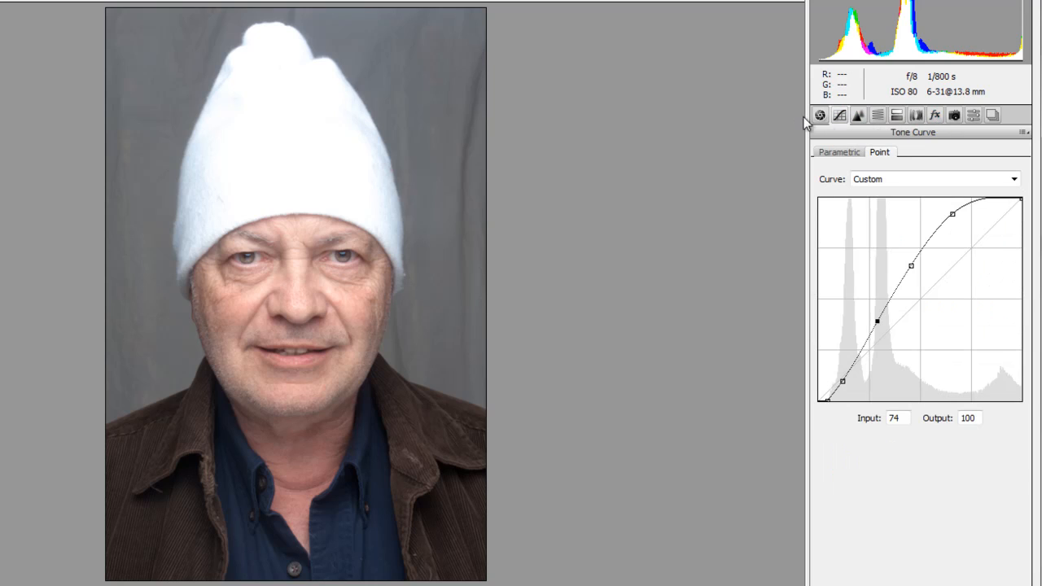
pyautogui.click(819, 116)
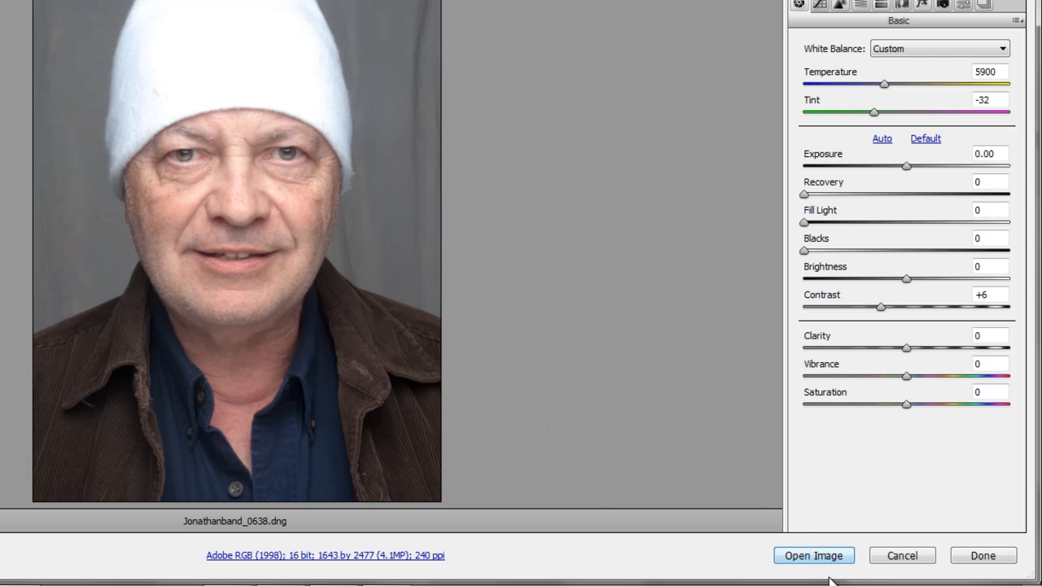
pyautogui.press('shift')
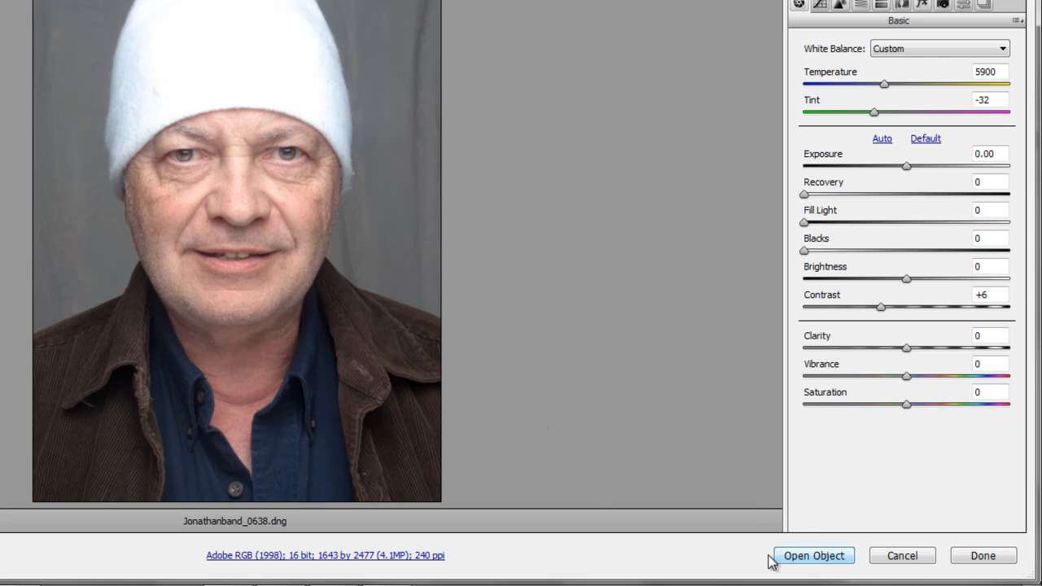
pyautogui.keyDown('shift'); pyautogui.click(798, 558); pyautogui.keyUp('shift')
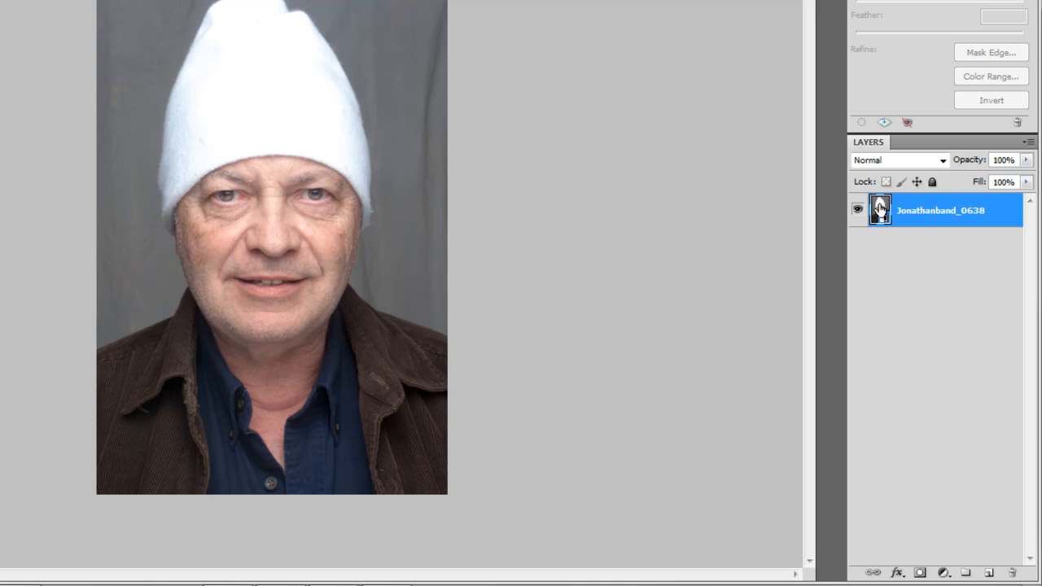
# Reopen the raw settings of the smart object layer and close them without making changes
pyautogui.doubleClick(880, 208)
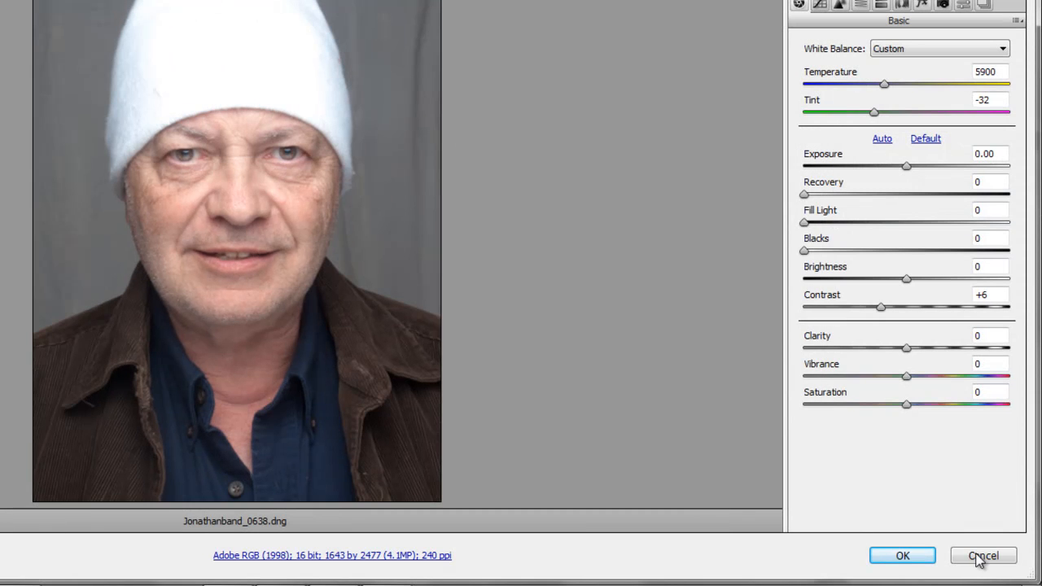
pyautogui.click(983, 557)
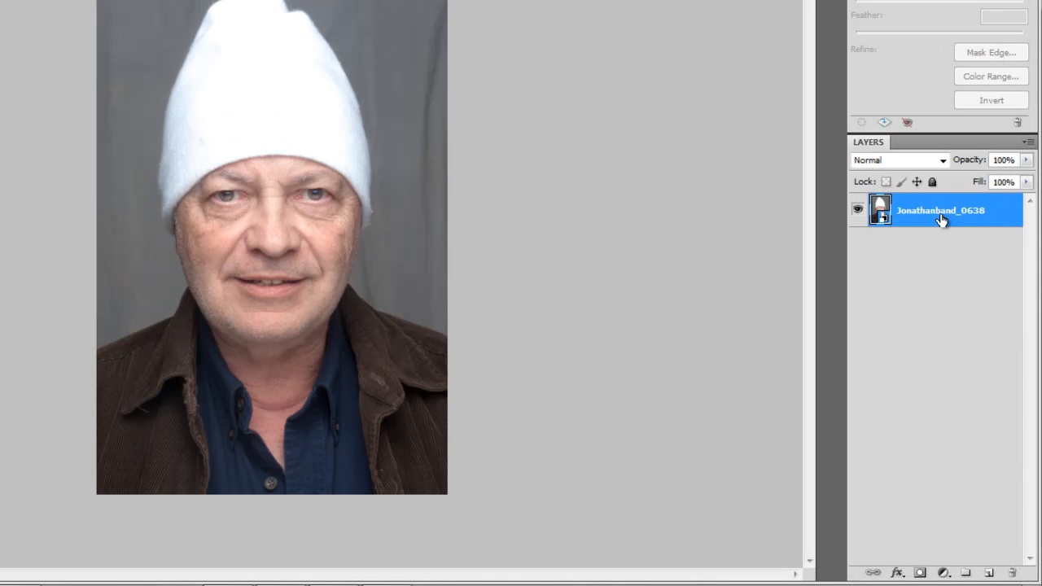
# Duplicate the portrait layer as an independent smart object using New Smart Object via Copy
pyautogui.moveTo(1003, 222); pyautogui.dragTo(973, 205)
pyautogui.rightClick(1002, 219)
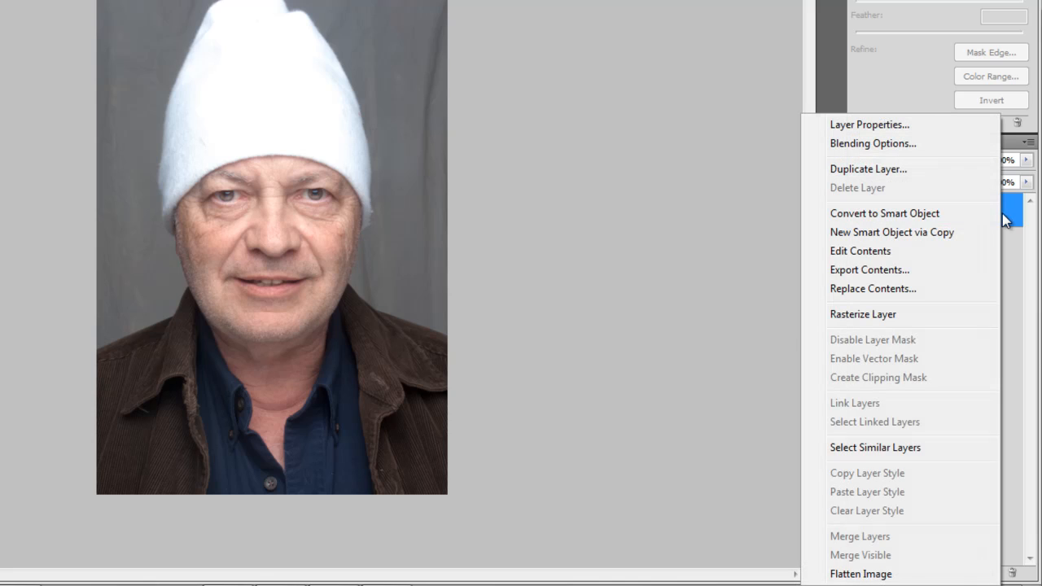
pyautogui.click(969, 238)
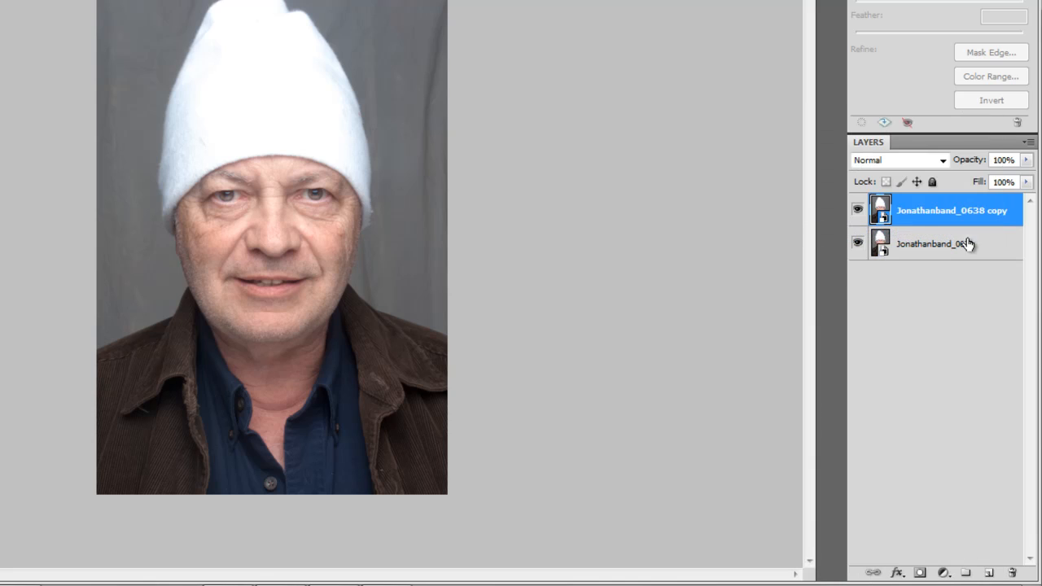
# Open the copied smart object's raw settings and try strong highlight Recovery, returning it to 0
pyautogui.doubleClick(883, 213)
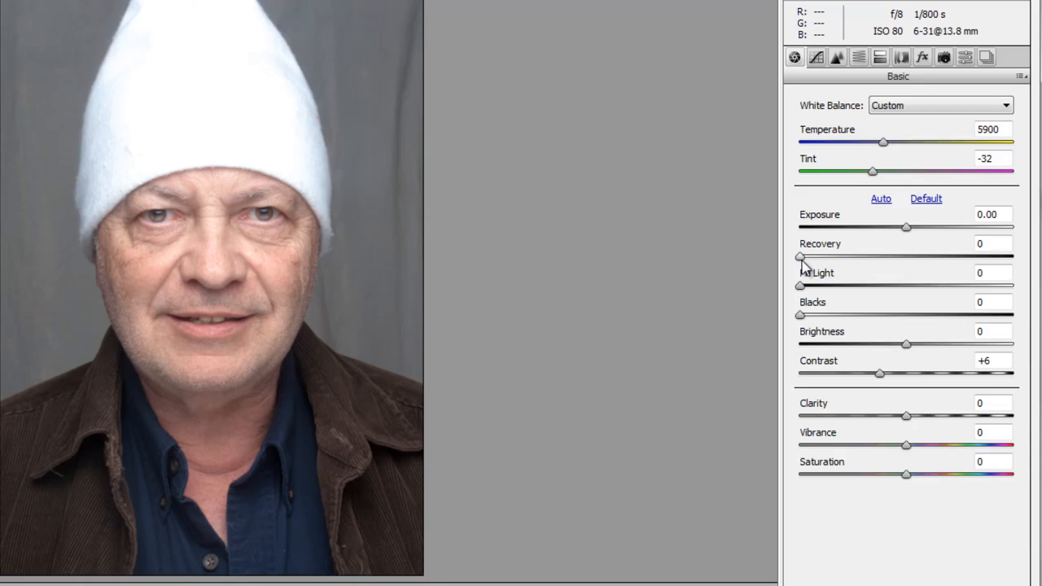
pyautogui.moveTo(802, 258); pyautogui.dragTo(1021, 245)
pyautogui.moveTo(1018, 335); pyautogui.dragTo(791, 332)
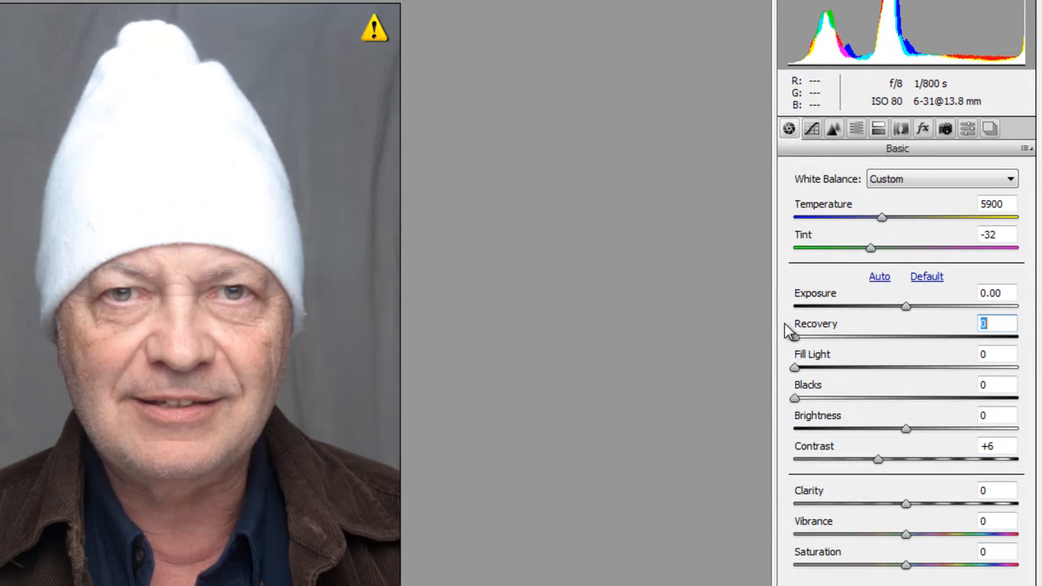
# Darken the copy's highlights by lowering the point curve's white endpoint and moving its upper points to 124/156 and 184/215
pyautogui.click(816, 130)
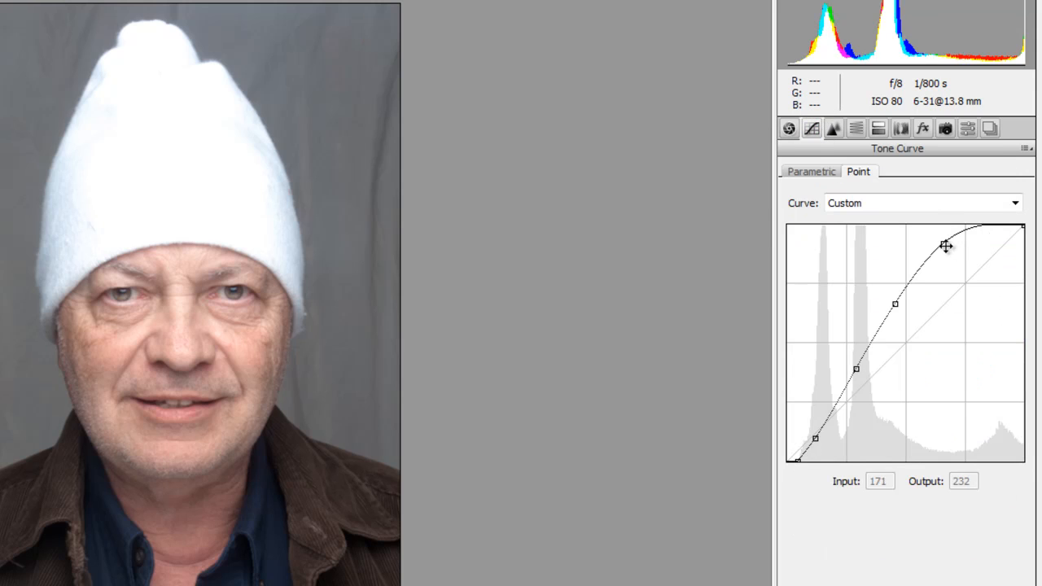
pyautogui.moveTo(943, 244)
pyautogui.mouseDown()
pyautogui.moveTo(951, 261)
pyautogui.moveTo(948, 252)
pyautogui.mouseUp()
pyautogui.moveTo(1022, 228)
pyautogui.mouseDown()
pyautogui.moveTo(1031, 247)
pyautogui.moveTo(1032, 225)
pyautogui.moveTo(1035, 235)
pyautogui.mouseUp()
pyautogui.moveTo(894, 306); pyautogui.dragTo(902, 316)
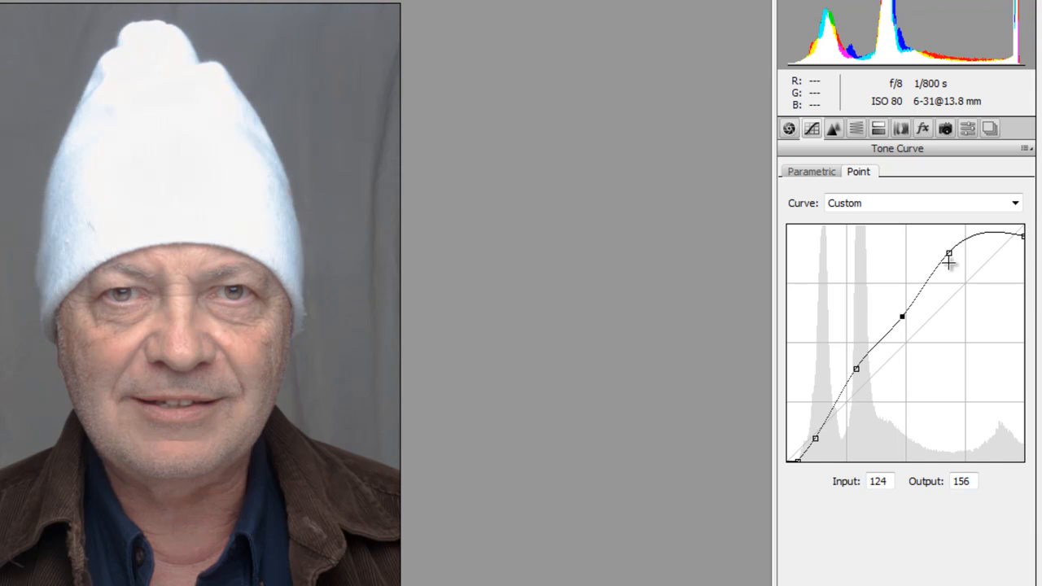
pyautogui.moveTo(952, 257); pyautogui.dragTo(978, 216)
pyautogui.moveTo(949, 250)
pyautogui.mouseDown()
pyautogui.moveTo(954, 241)
pyautogui.moveTo(958, 260)
pyautogui.mouseUp()
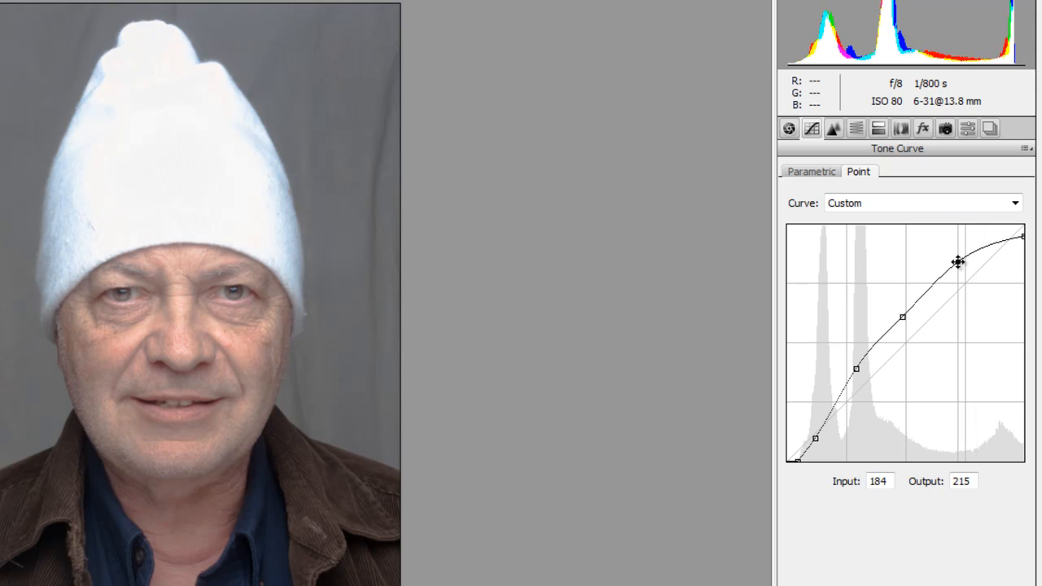
# Flatten the curve through 69/89, 125/148 and 180/196, lower its white endpoint further, and open the HSL saturation adjustments
pyautogui.moveTo(853, 369)
pyautogui.mouseDown()
pyautogui.moveTo(862, 354)
pyautogui.moveTo(860, 387)
pyautogui.moveTo(851, 378)
pyautogui.mouseUp()
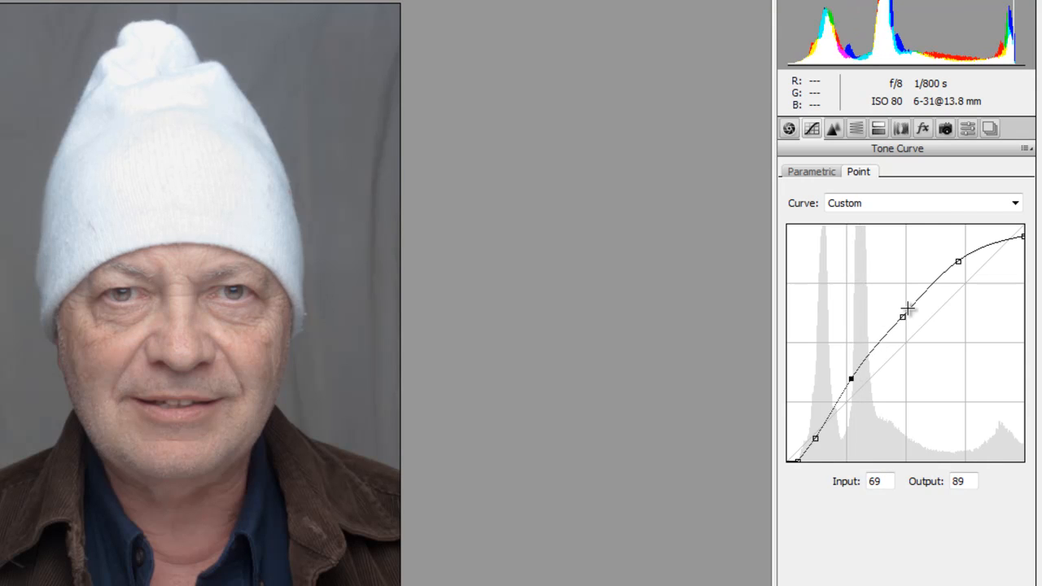
pyautogui.moveTo(903, 316); pyautogui.dragTo(904, 324)
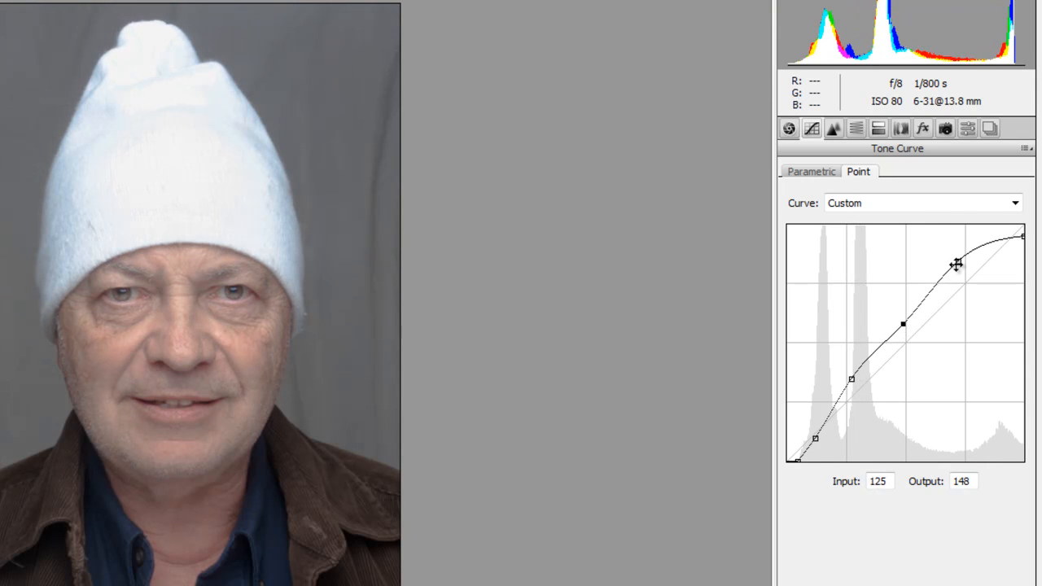
pyautogui.moveTo(958, 261); pyautogui.dragTo(955, 279)
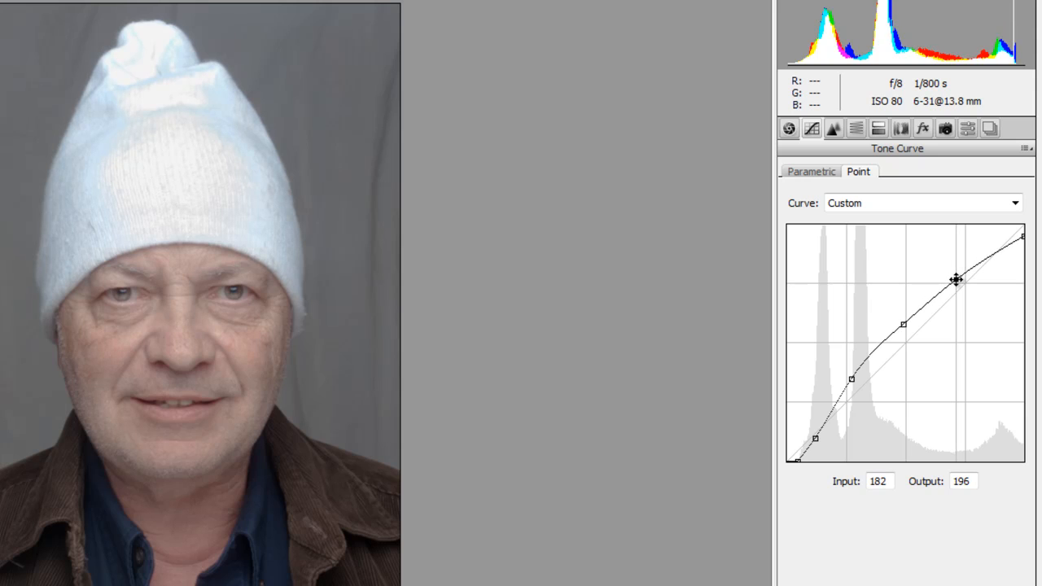
pyautogui.moveTo(1023, 236); pyautogui.dragTo(1026, 240)
pyautogui.moveTo(953, 281); pyautogui.dragTo(954, 282)
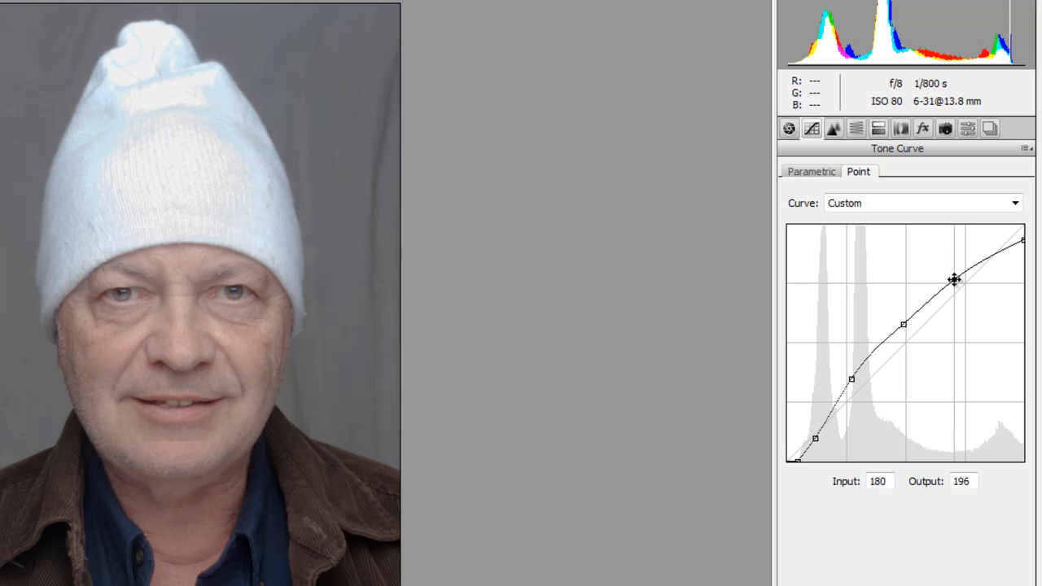
pyautogui.click(854, 130)
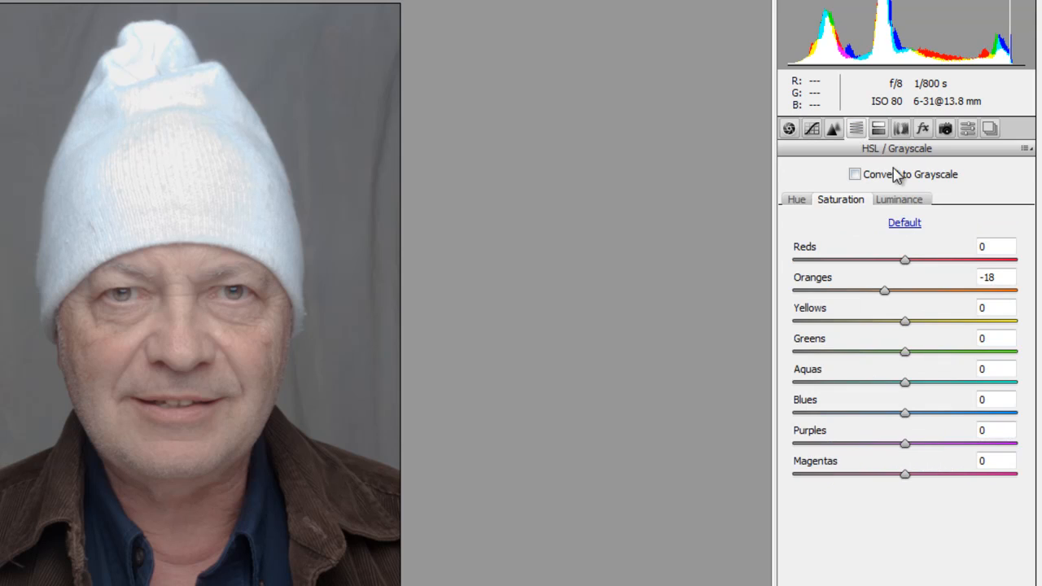
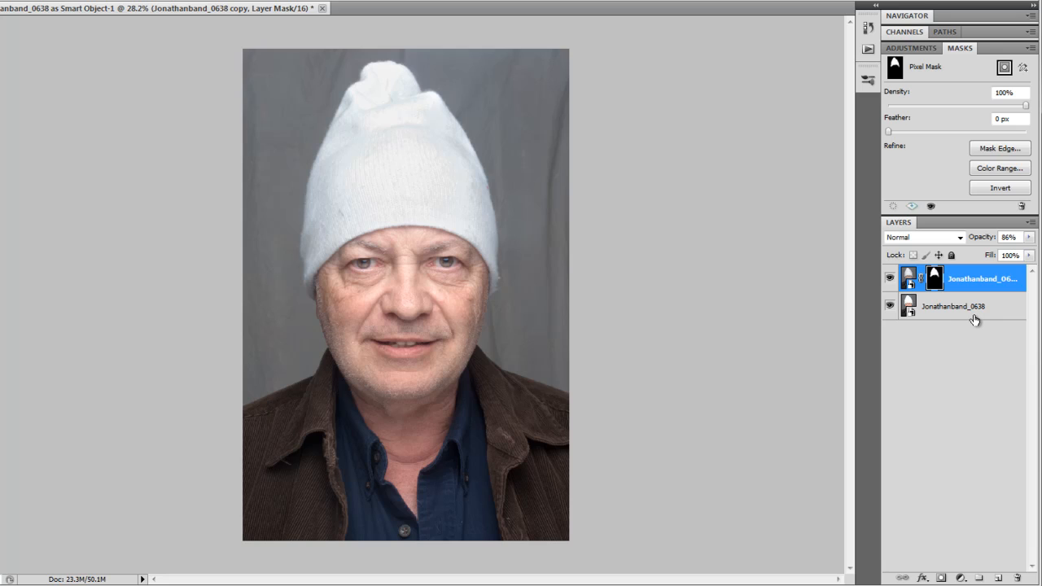
# Create another independent smart object copy of the base portrait layer and move it to the top of the layer stack
pyautogui.click(1009, 310)
pyautogui.rightClick(1009, 311)
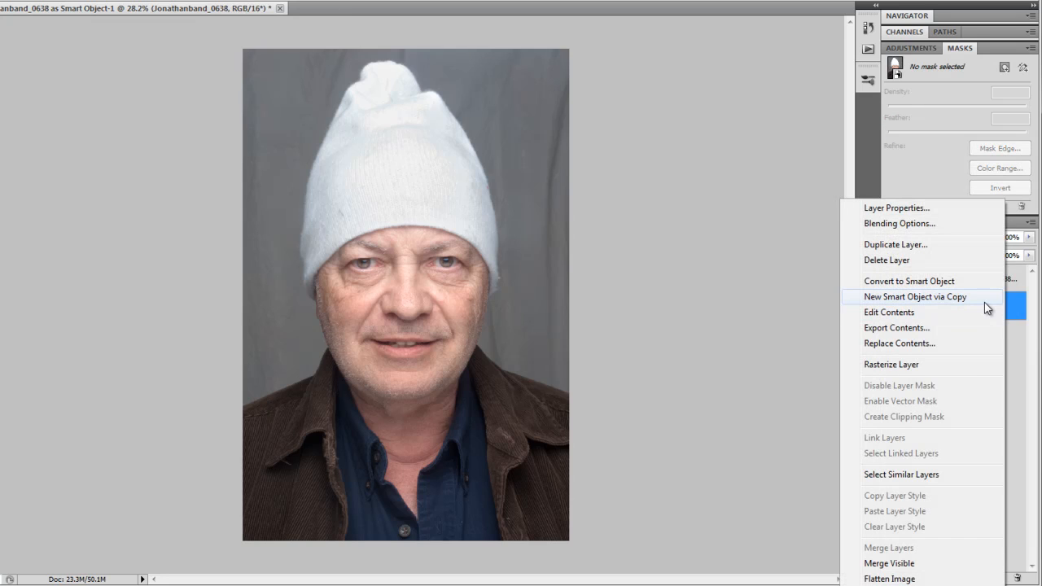
pyautogui.click(984, 298)
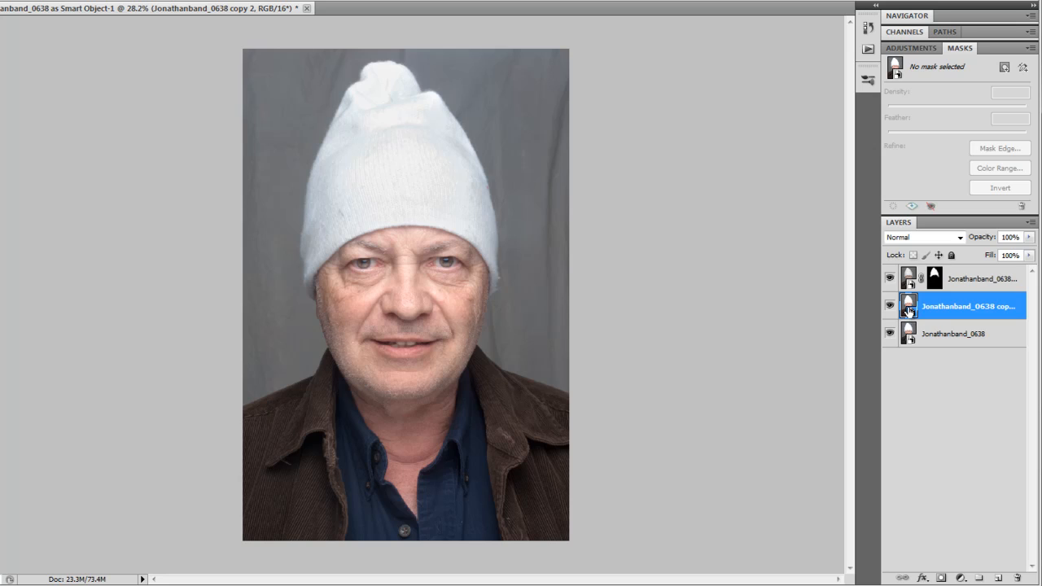
pyautogui.moveTo(908, 309); pyautogui.dragTo(957, 275)
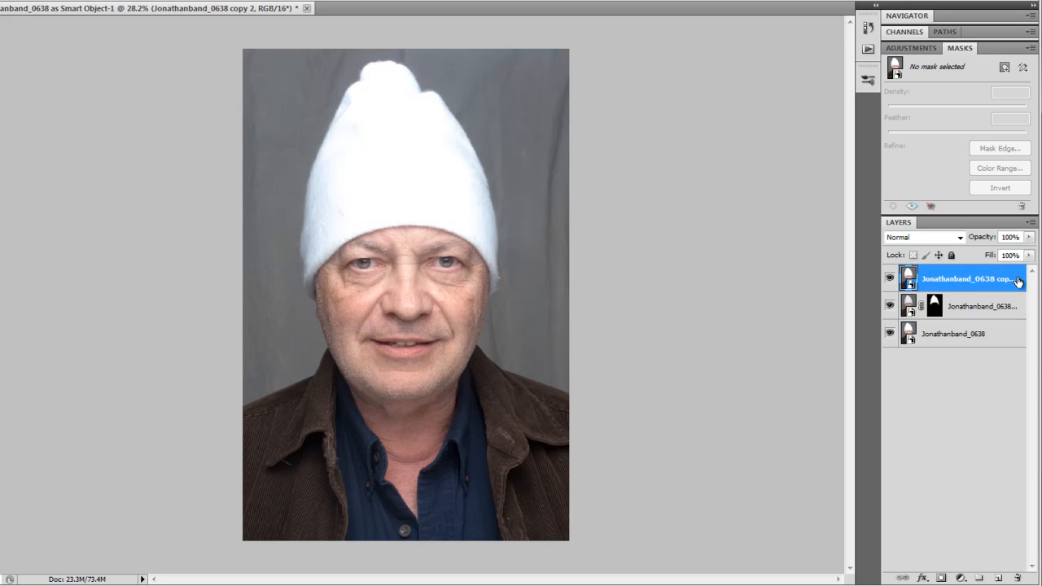
pyautogui.doubleClick(1021, 281)
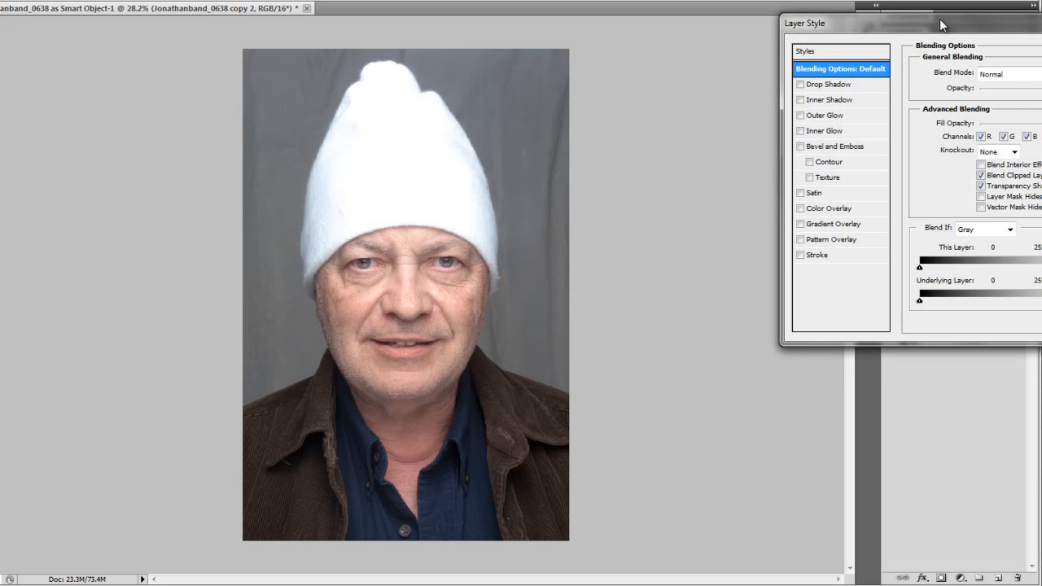
pyautogui.moveTo(943, 24); pyautogui.dragTo(364, 43)
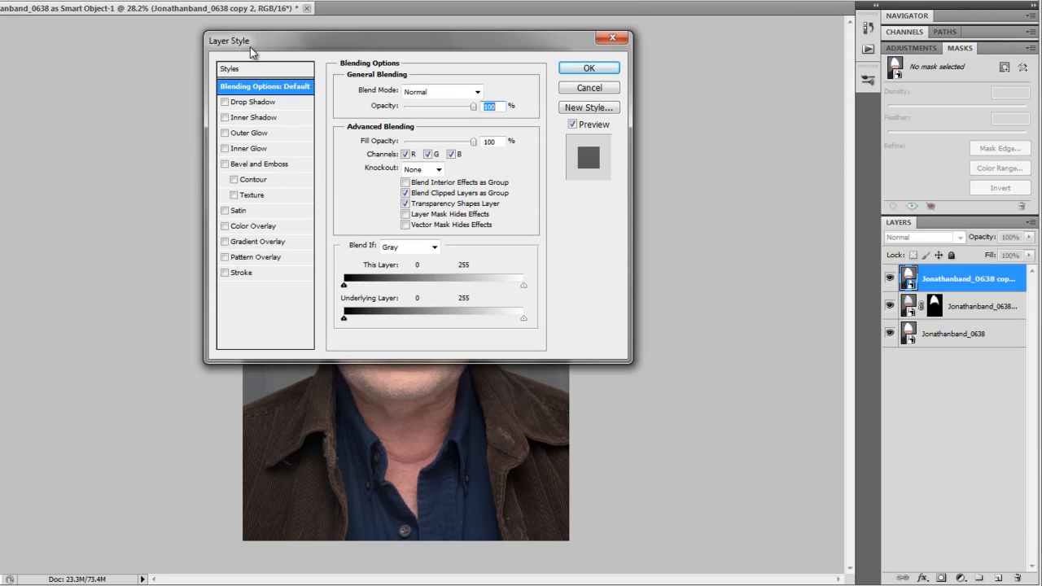
pyautogui.click(589, 71)
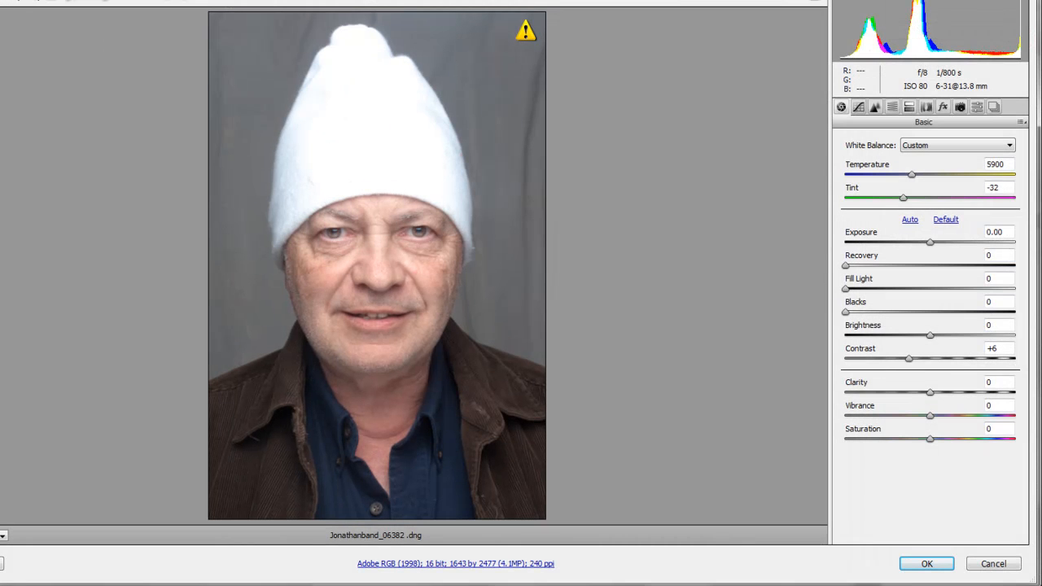
# Brighten the copy's point curve by moving its upper point to 151/254, raising the upper-middle point and placing the lower-middle point at 64/102
pyautogui.hotkey('ctrl', 'alt', '0')
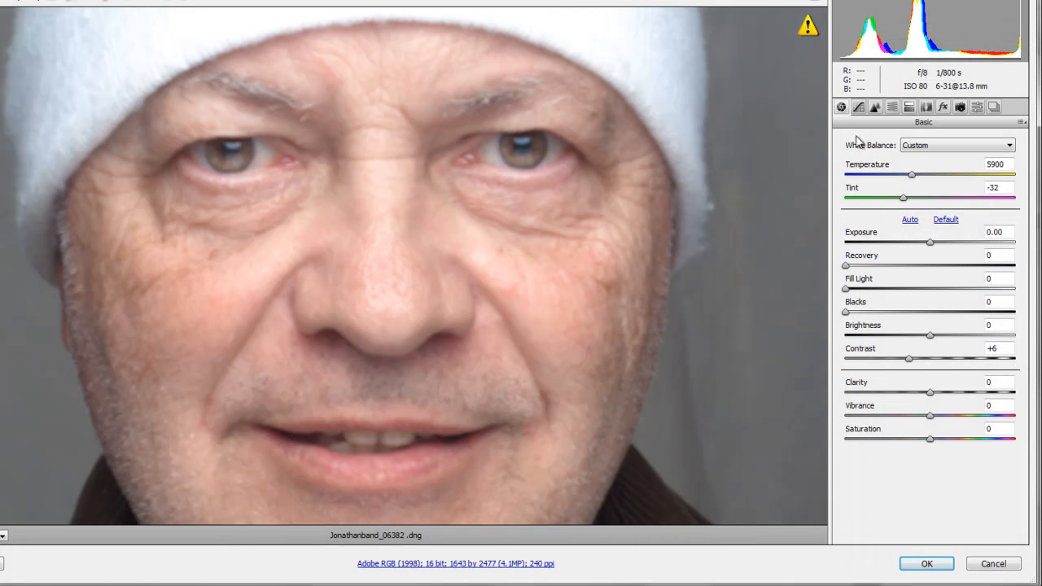
pyautogui.click(861, 108)
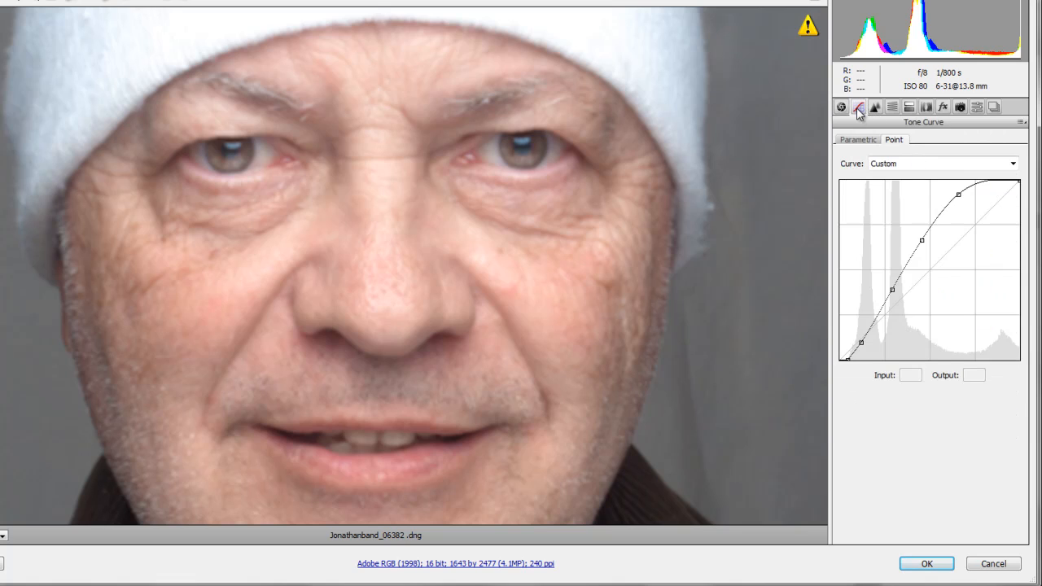
pyautogui.moveTo(958, 196); pyautogui.dragTo(948, 177)
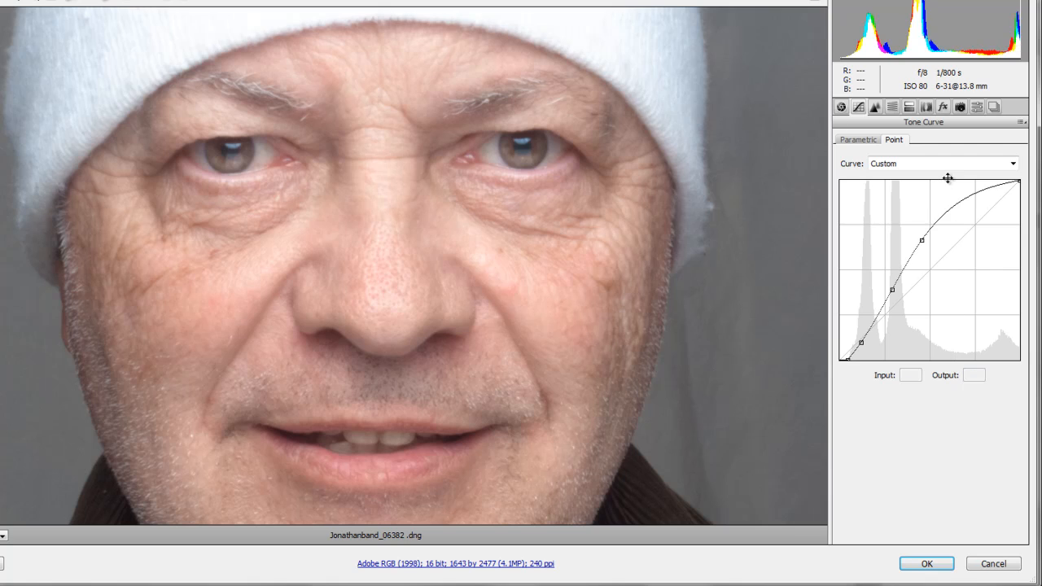
pyautogui.click(946, 179)
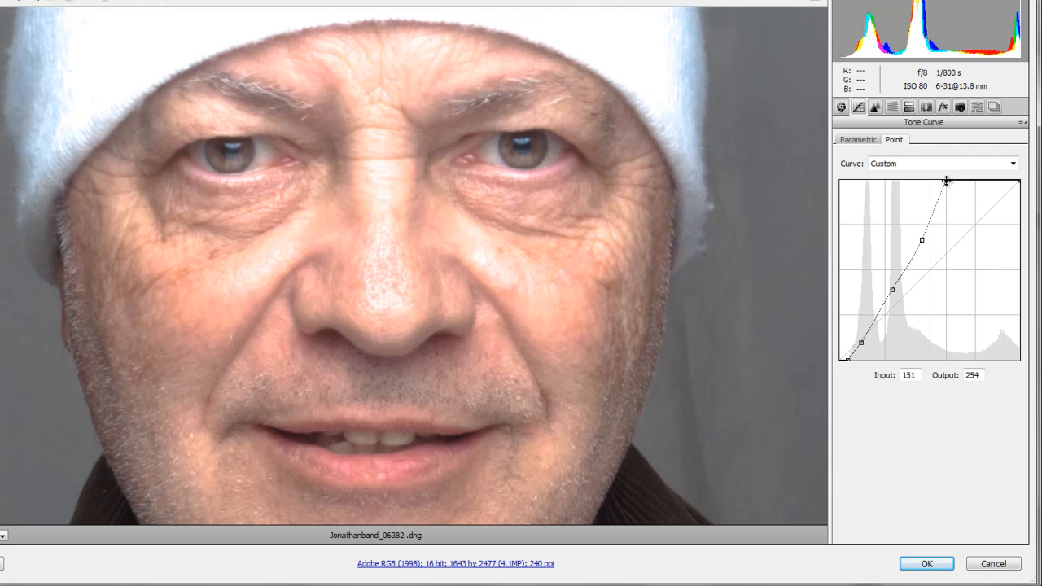
pyautogui.moveTo(922, 238)
pyautogui.mouseDown()
pyautogui.moveTo(904, 221)
pyautogui.moveTo(913, 229)
pyautogui.mouseUp()
pyautogui.moveTo(892, 289)
pyautogui.mouseDown()
pyautogui.moveTo(876, 276)
pyautogui.moveTo(885, 288)
pyautogui.mouseUp()
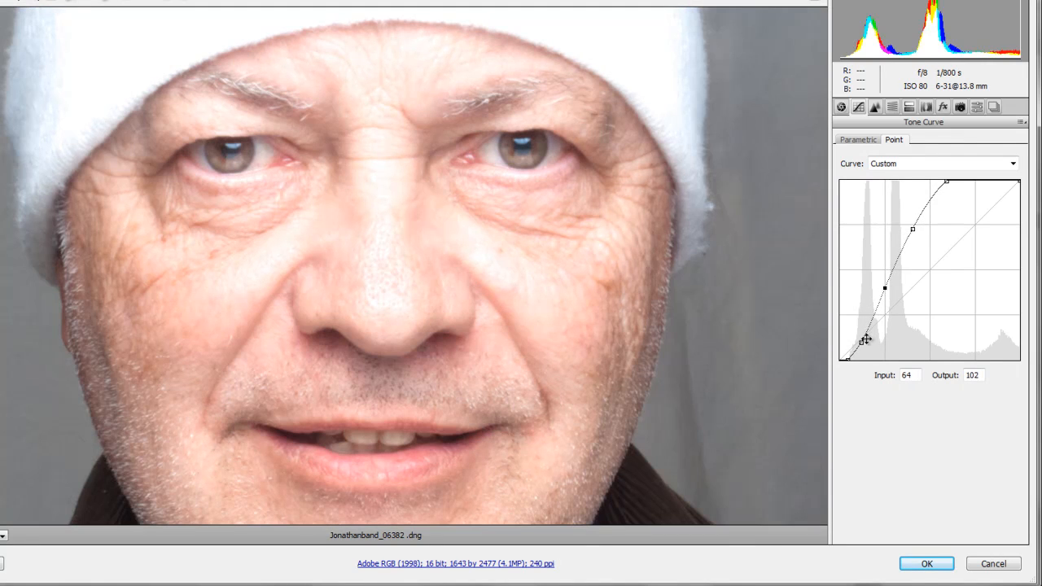
# Shift the curve's shadow and lower-middle points toward darker inputs, move the upper-middle point to 96/193, and apply the raw settings
pyautogui.moveTo(865, 339); pyautogui.dragTo(858, 340)
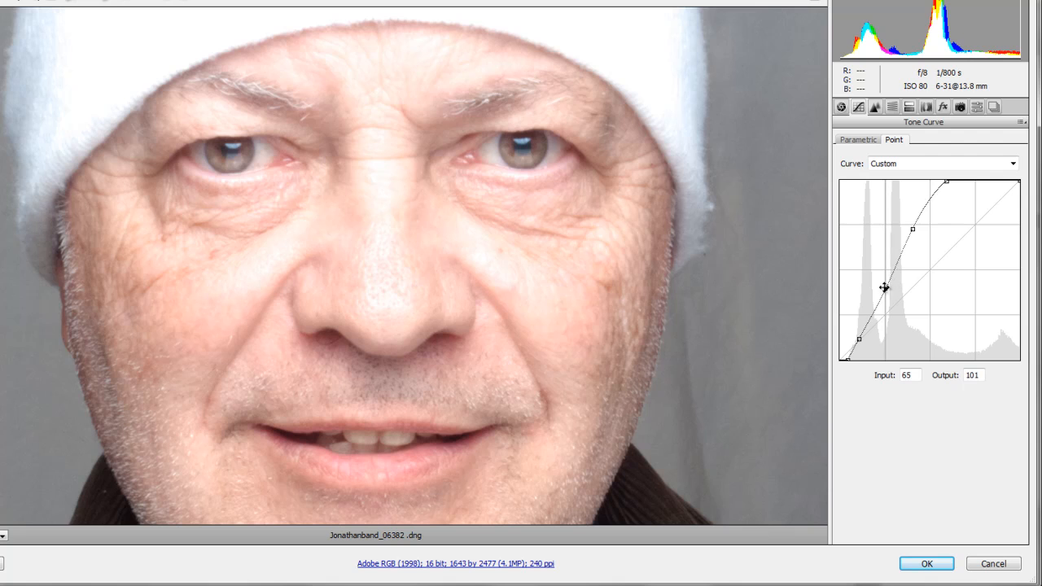
pyautogui.moveTo(884, 287); pyautogui.dragTo(879, 285)
pyautogui.moveTo(912, 225); pyautogui.dragTo(907, 224)
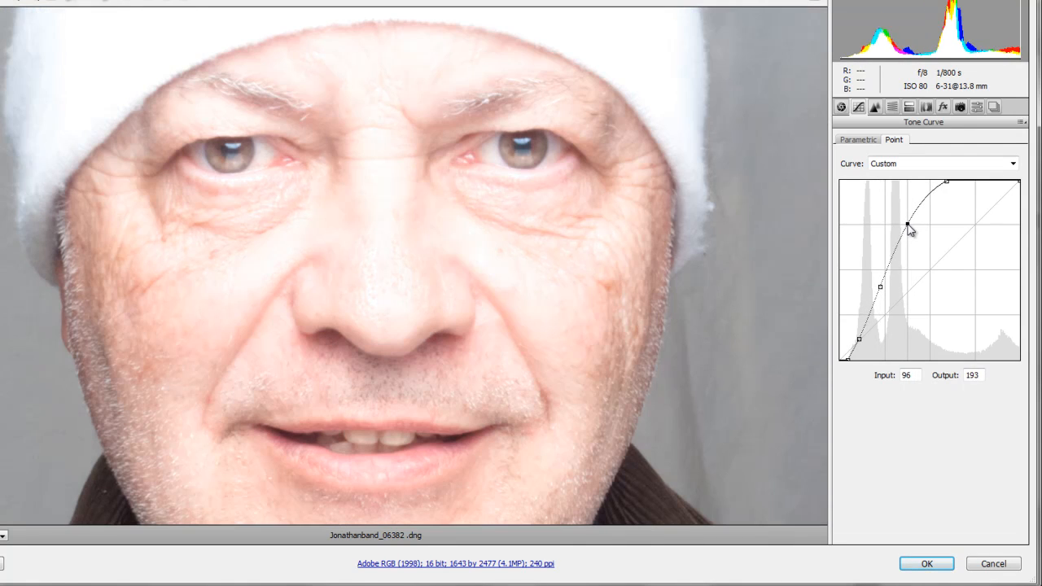
pyautogui.click(923, 560)
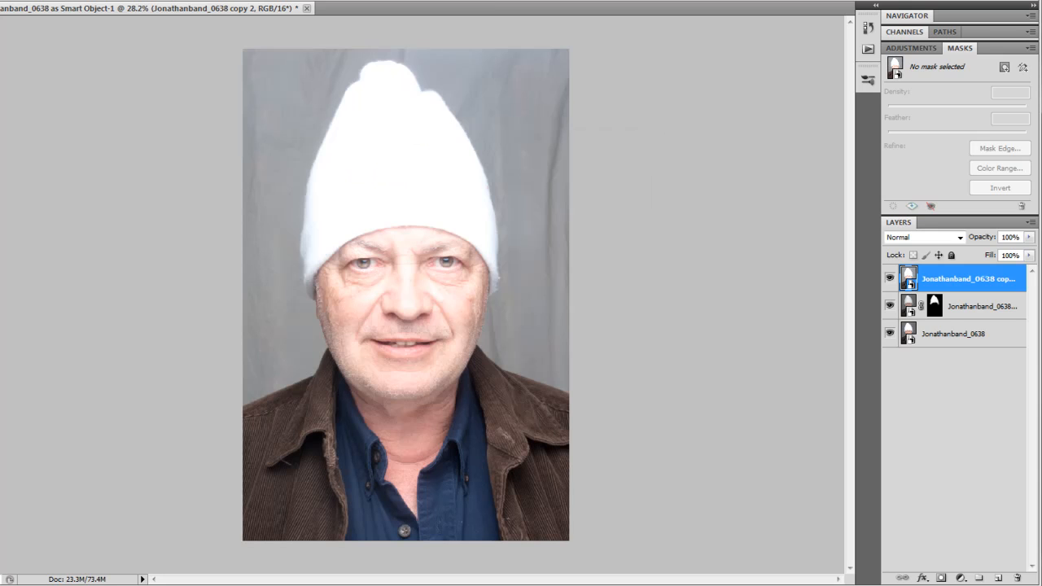
# Add a black layer mask hiding the brightened copy and paint the mask to reveal it over both irises
pyautogui.hotkey('ctrl', '1')
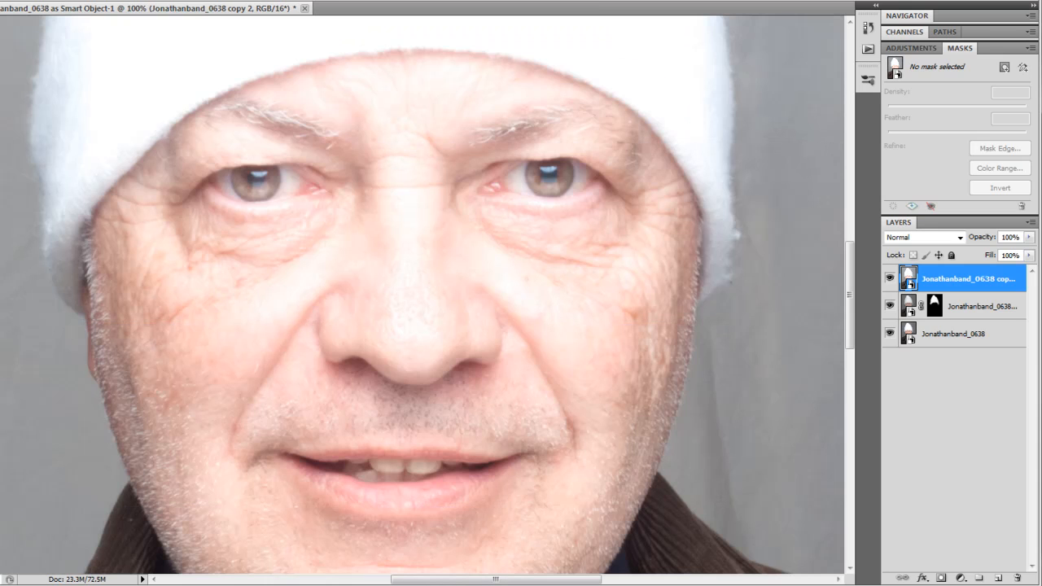
pyautogui.keyDown('alt'); pyautogui.click(940, 578); pyautogui.keyUp('alt')
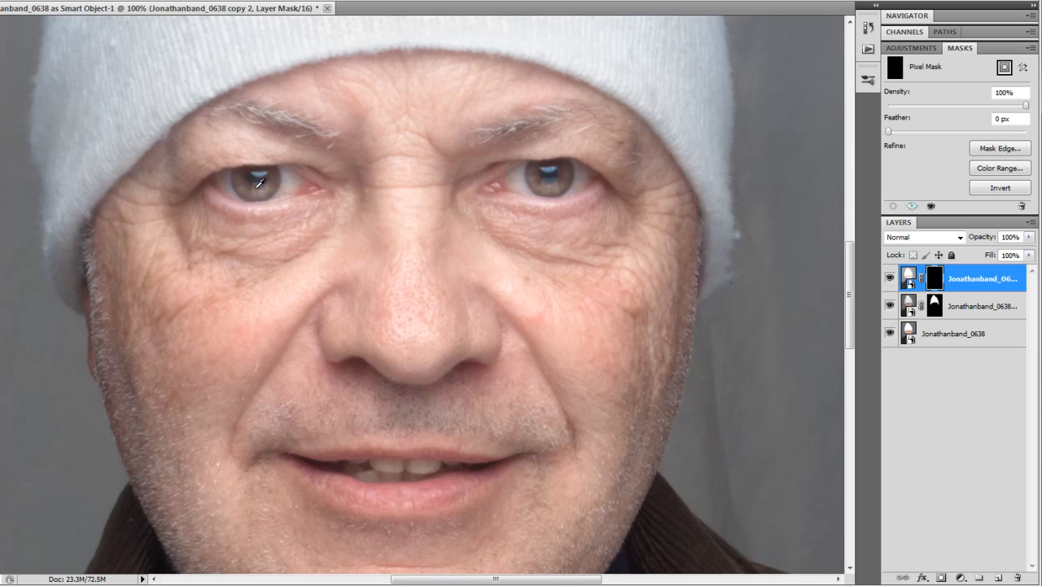
pyautogui.moveTo(250, 194)
pyautogui.mouseDown()
pyautogui.moveTo(244, 184)
pyautogui.moveTo(267, 186)
pyautogui.moveTo(262, 194)
pyautogui.moveTo(243, 177)
pyautogui.moveTo(268, 181)
pyautogui.moveTo(256, 175)
pyautogui.moveTo(252, 186)
pyautogui.moveTo(262, 188)
pyautogui.moveTo(231, 169)
pyautogui.mouseUp()
pyautogui.moveTo(542, 177)
pyautogui.mouseDown()
pyautogui.moveTo(547, 187)
pyautogui.moveTo(565, 175)
pyautogui.moveTo(560, 182)
pyautogui.moveTo(533, 180)
pyautogui.moveTo(537, 168)
pyautogui.moveTo(553, 182)
pyautogui.moveTo(560, 162)
pyautogui.moveTo(540, 187)
pyautogui.moveTo(525, 169)
pyautogui.moveTo(526, 195)
pyautogui.mouseUp()
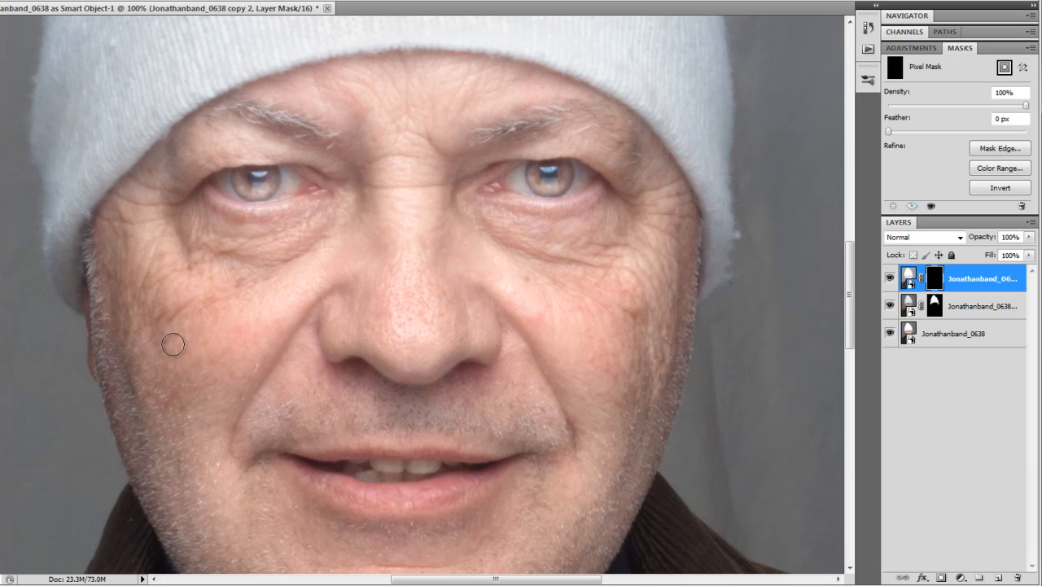
# Reduce the eye-brightening layer's opacity to 61% and check the eyes close up and in the whole portrait
pyautogui.hotkey('ctrl', '0')
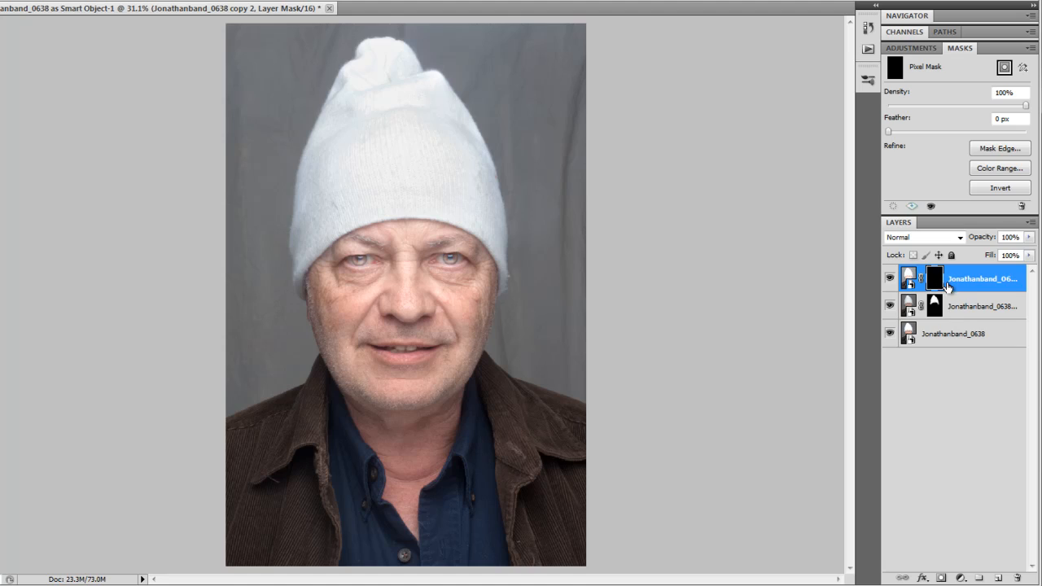
pyautogui.moveTo(980, 239); pyautogui.dragTo(937, 264)
pyautogui.moveTo(943, 259); pyautogui.dragTo(939, 287)
pyautogui.hotkey('ctrl', '-')
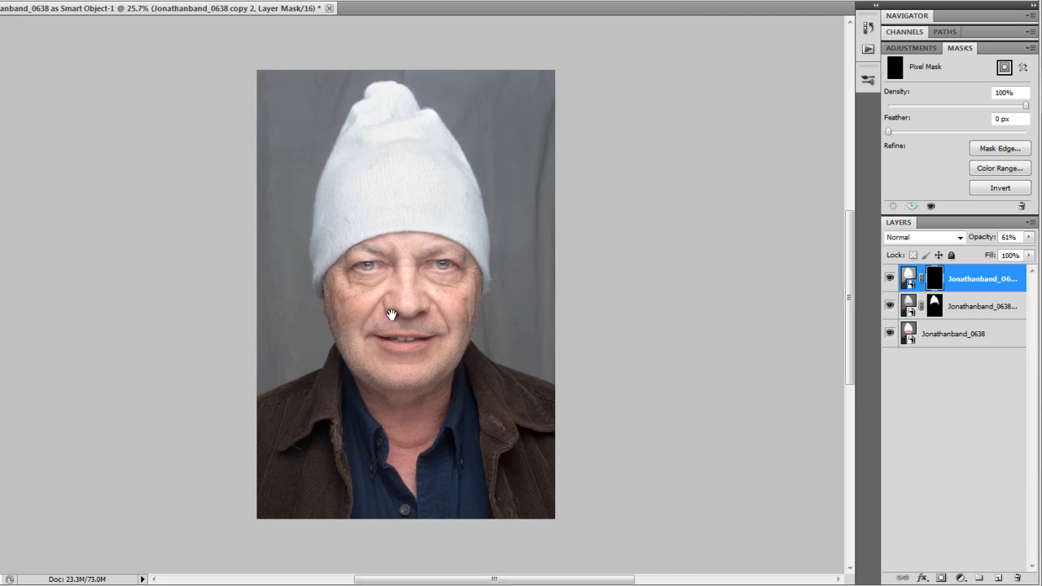
pyautogui.scroll(2, 338, 179)
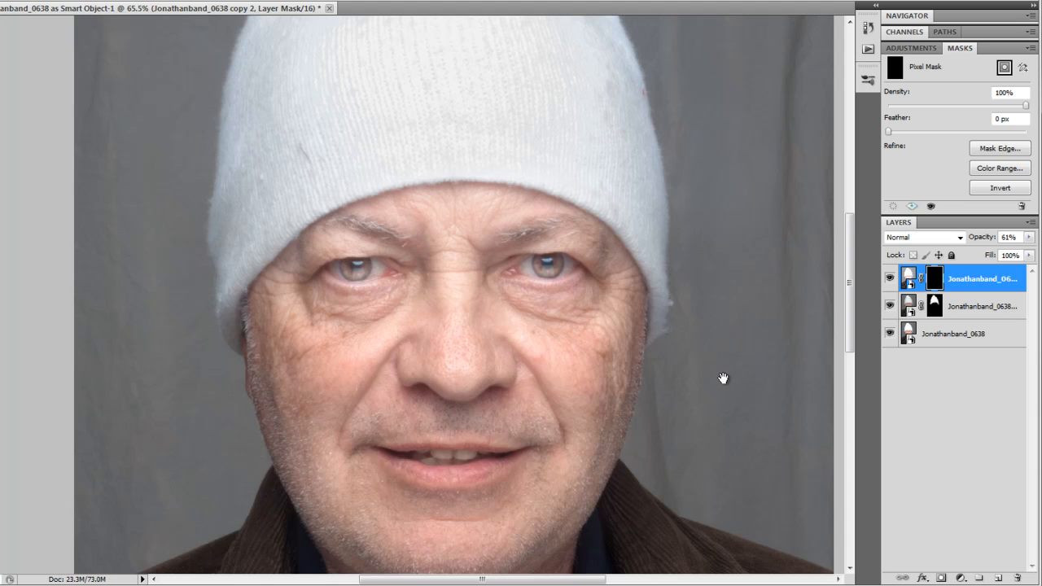
pyautogui.scroll(-2, 723, 378)
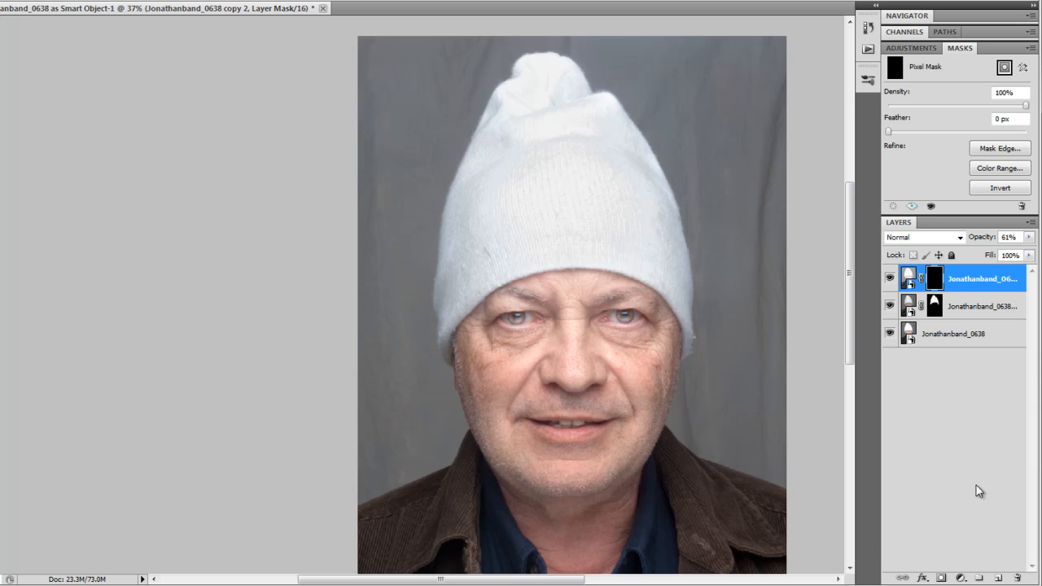
# Create an independent smart object copy of the base portrait layer and move it to the bottom of the layer stack
pyautogui.click(1006, 329)
pyautogui.rightClick(1006, 329)
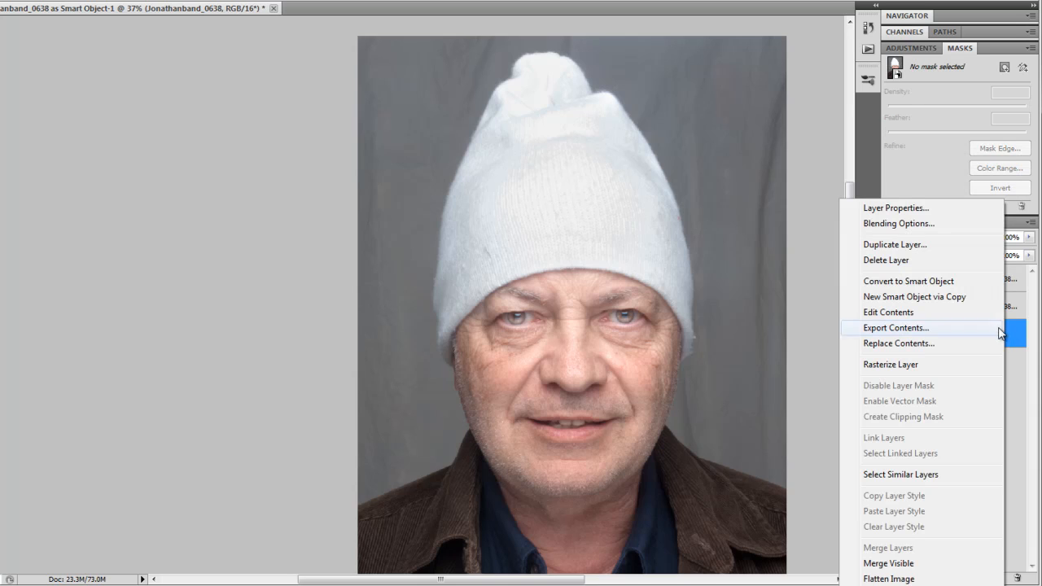
pyautogui.click(980, 302)
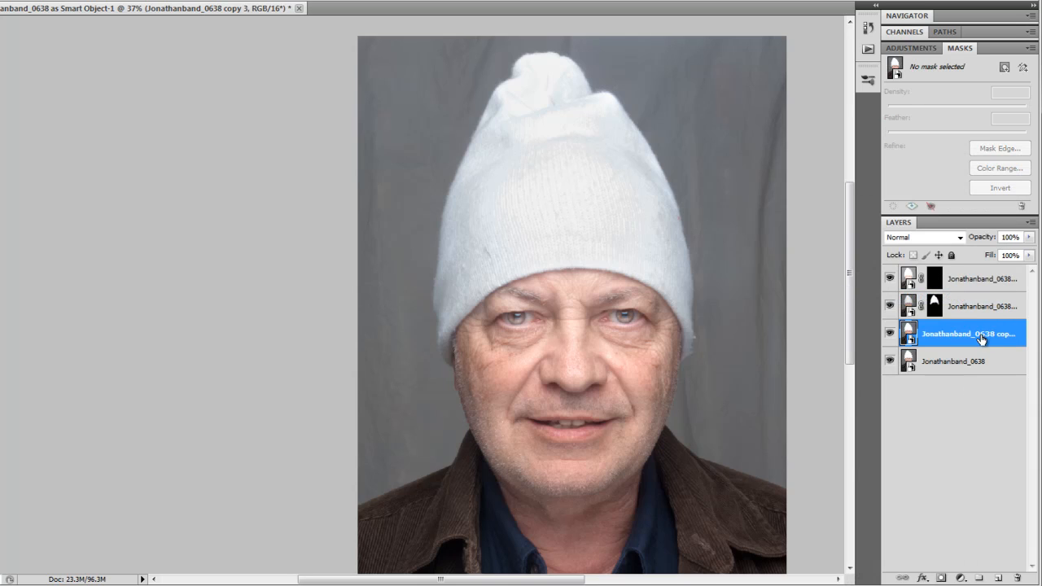
pyautogui.moveTo(984, 340); pyautogui.dragTo(980, 381)
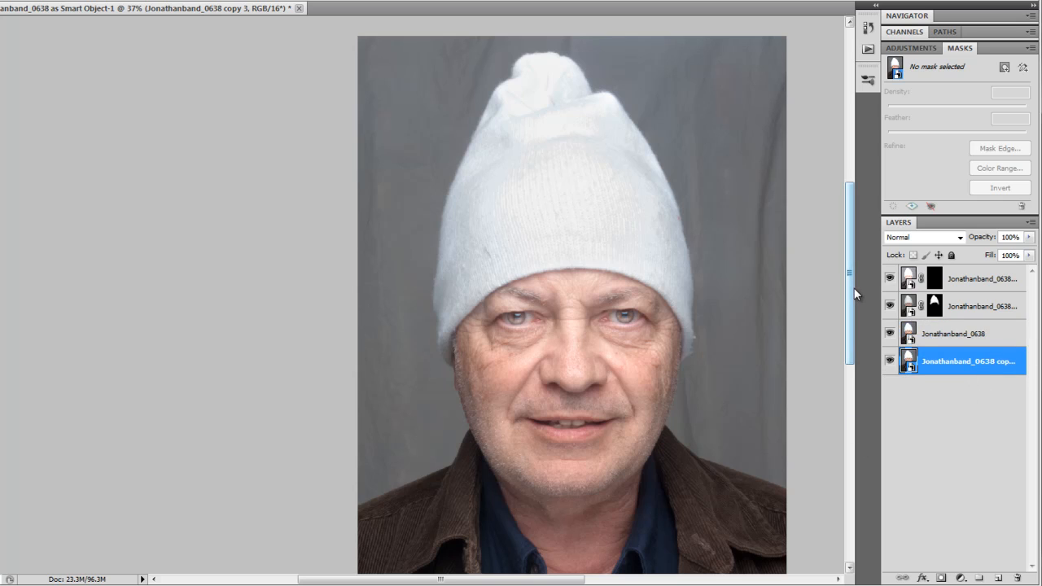
# Open the bottom smart object copy's raw settings, select the ACR defaults preset, and apply it
pyautogui.moveTo(855, 290); pyautogui.dragTo(859, 310)
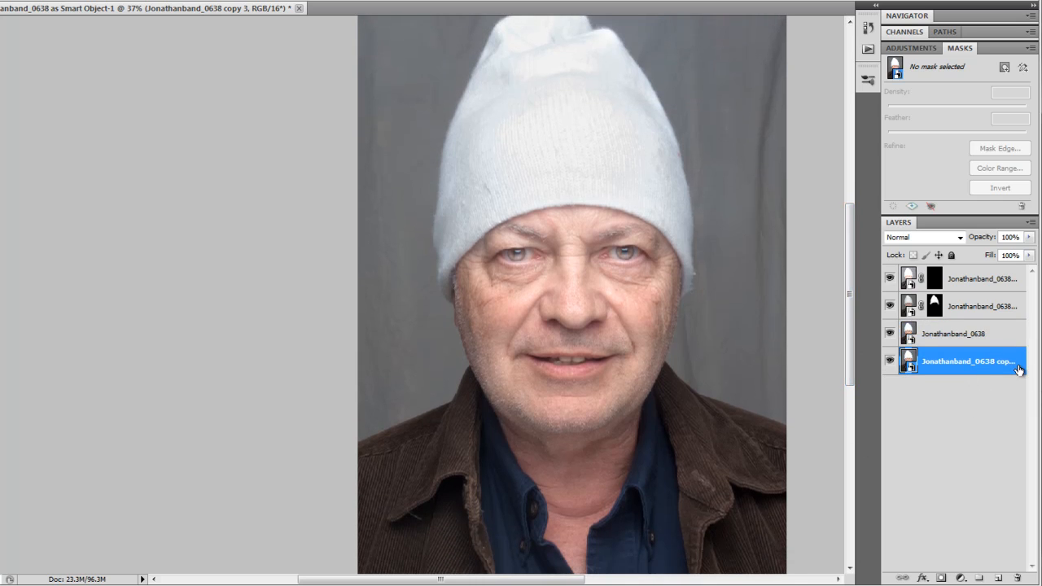
pyautogui.doubleClick(1019, 370)
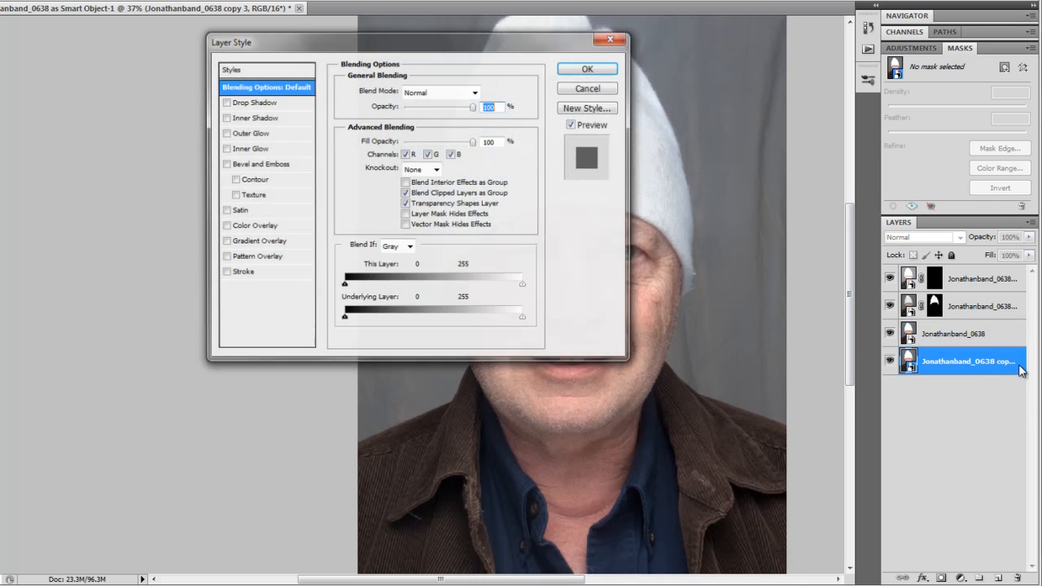
pyautogui.click(590, 88)
pyautogui.doubleClick(905, 356)
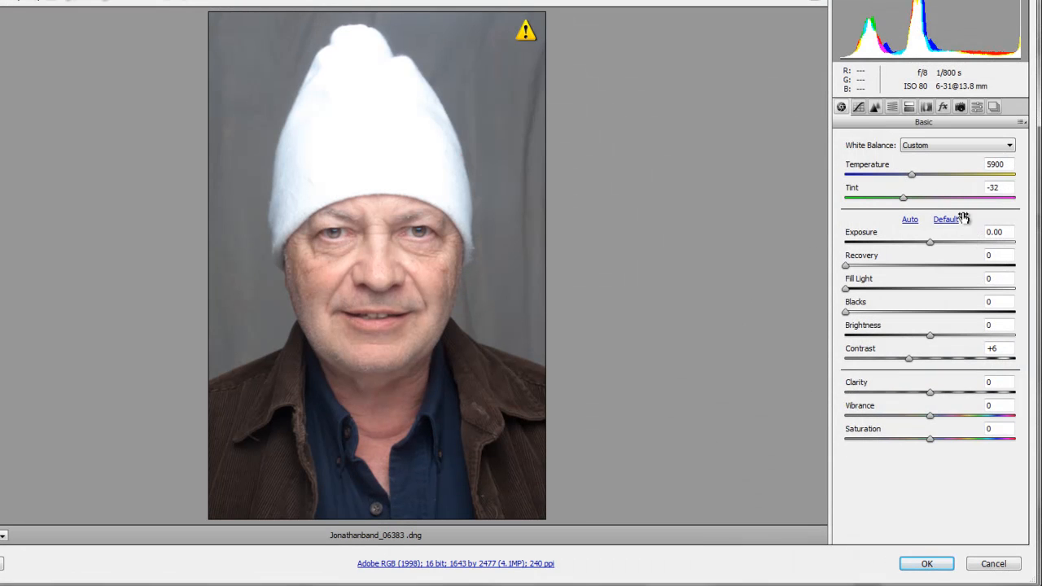
pyautogui.click(976, 108)
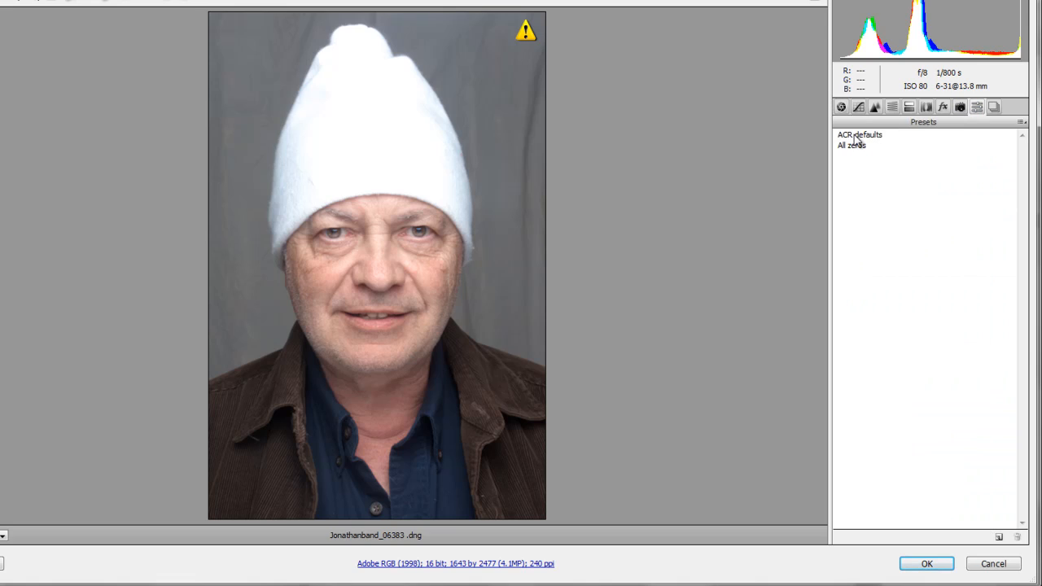
pyautogui.click(854, 136)
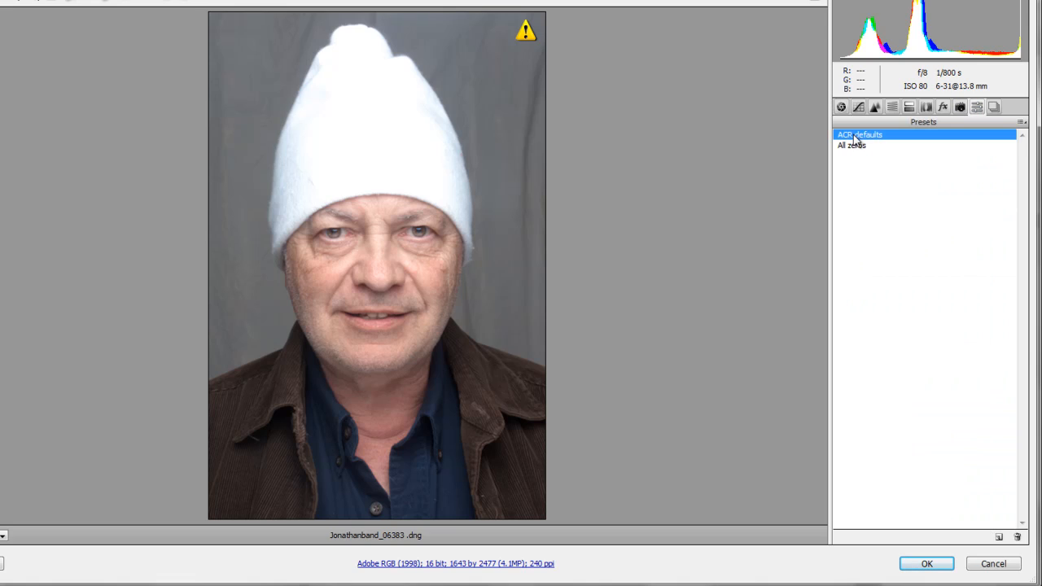
pyautogui.click(915, 563)
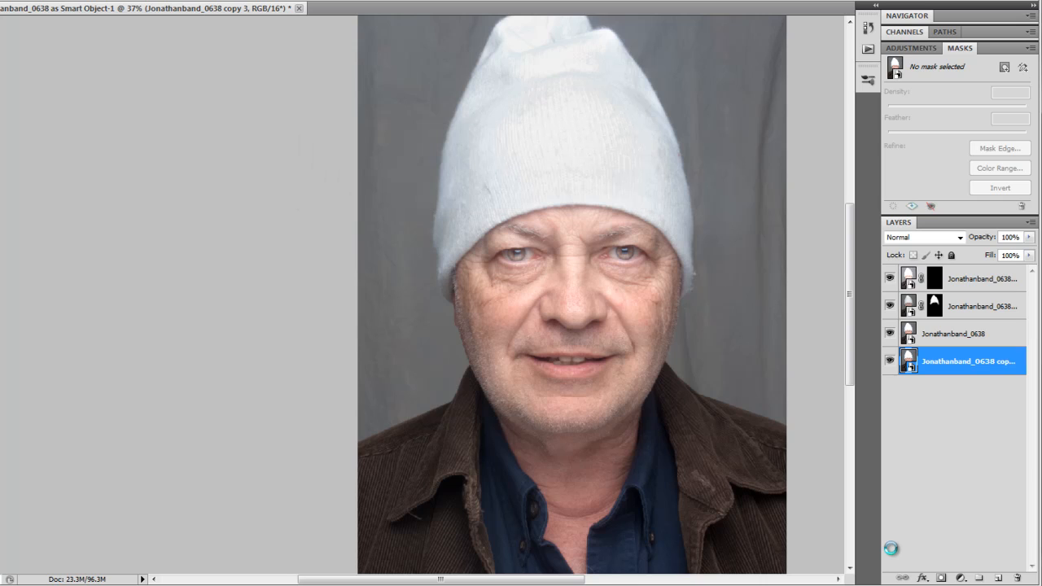
# Compare the default-developed bottom layer on its own with the full masked composite
pyautogui.scroll(-3, 752, 430)
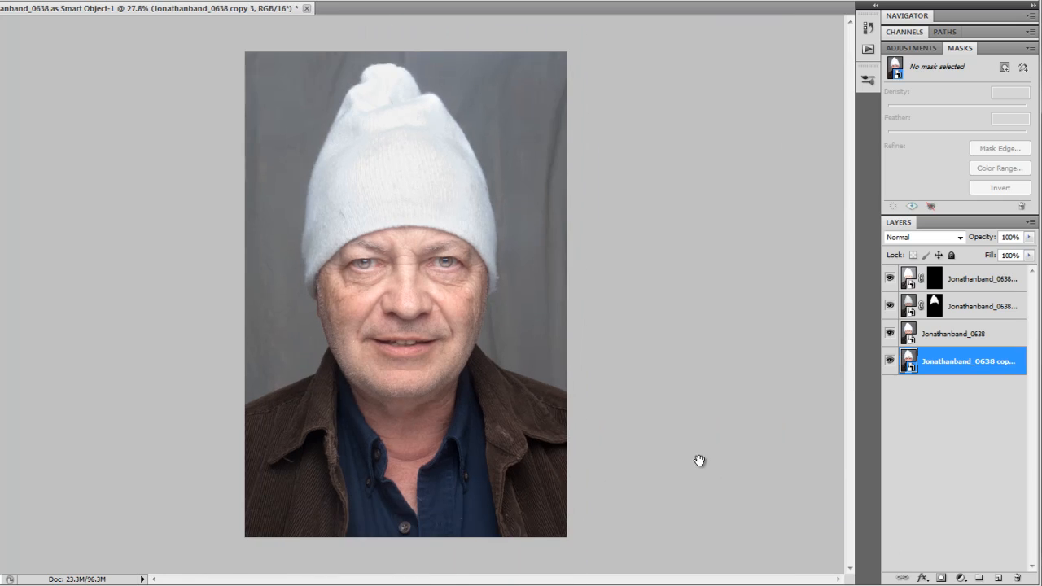
pyautogui.scroll(1, 697, 461)
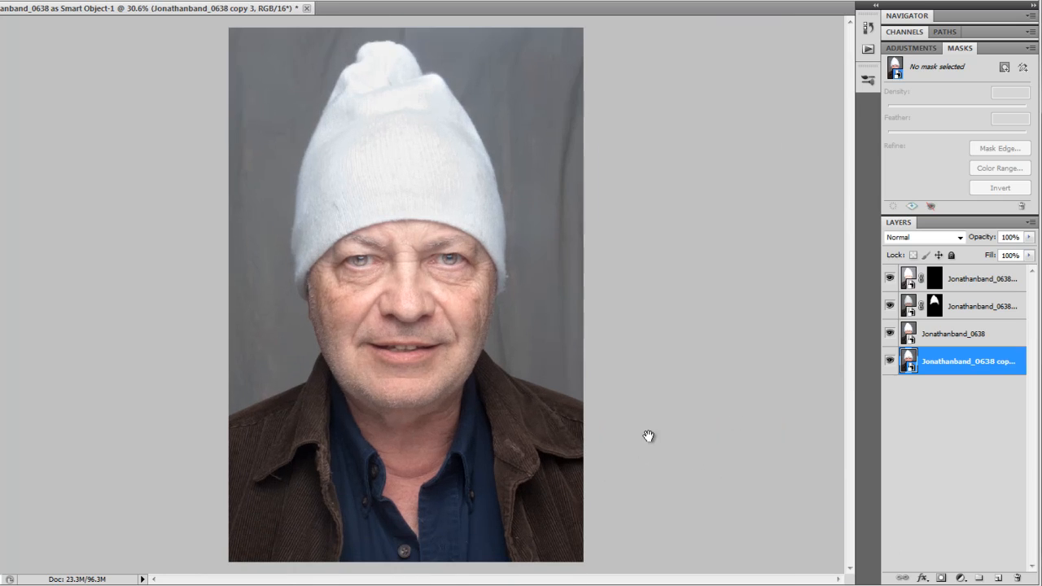
pyautogui.keyDown('alt'); pyautogui.click(891, 365); pyautogui.keyUp('alt')
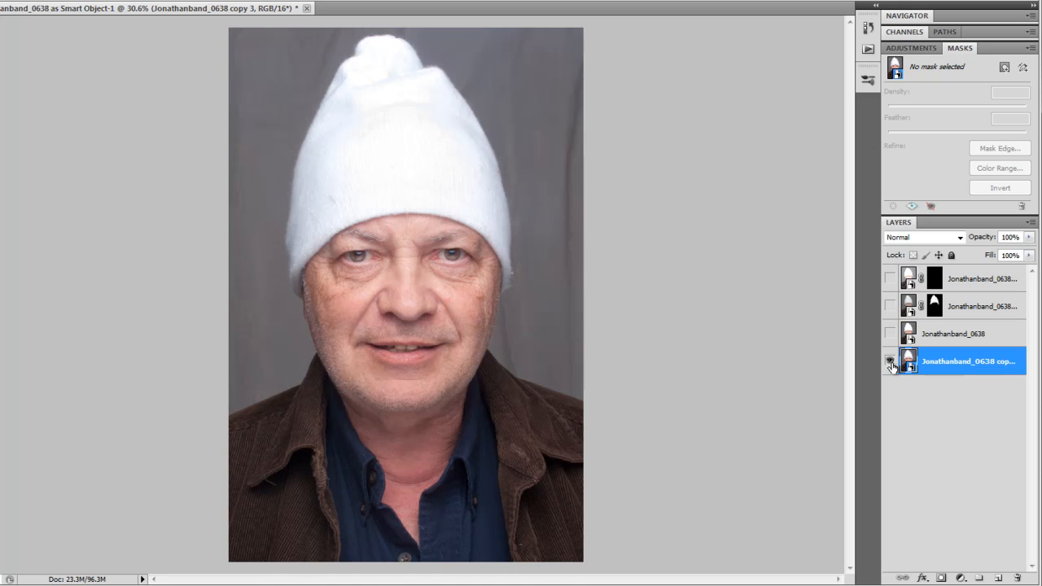
pyautogui.keyDown('alt'); pyautogui.click(891, 365); pyautogui.keyUp('alt')
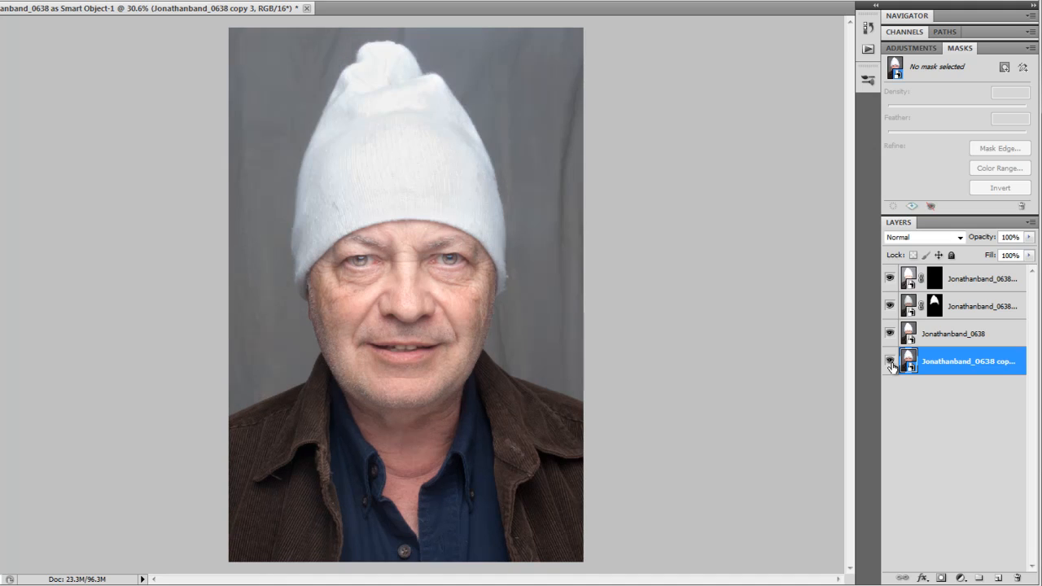
pyautogui.keyDown('alt'); pyautogui.click(892, 365); pyautogui.keyUp('alt')
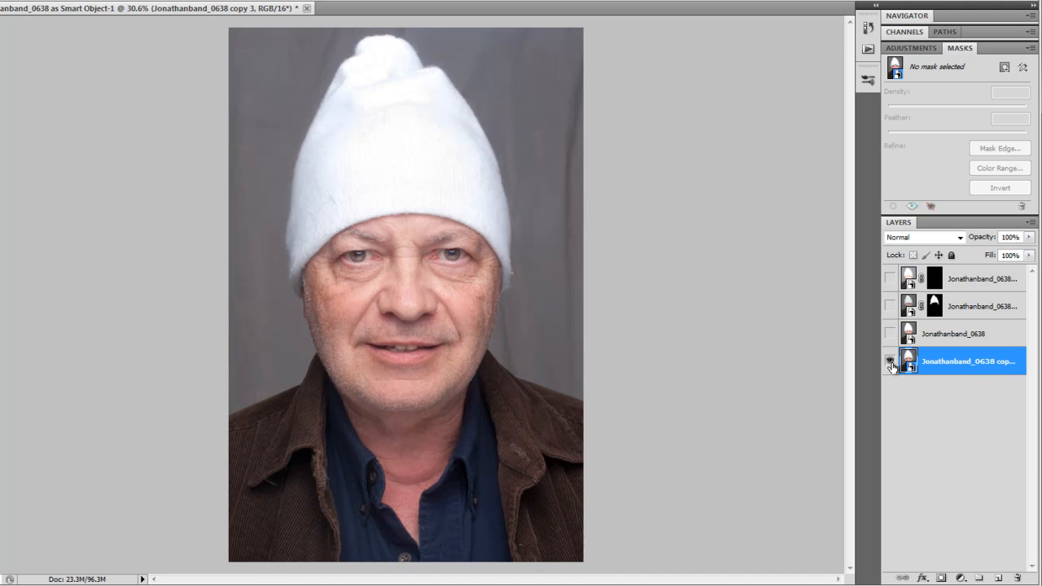
pyautogui.keyDown('alt'); pyautogui.click(891, 365); pyautogui.keyUp('alt')
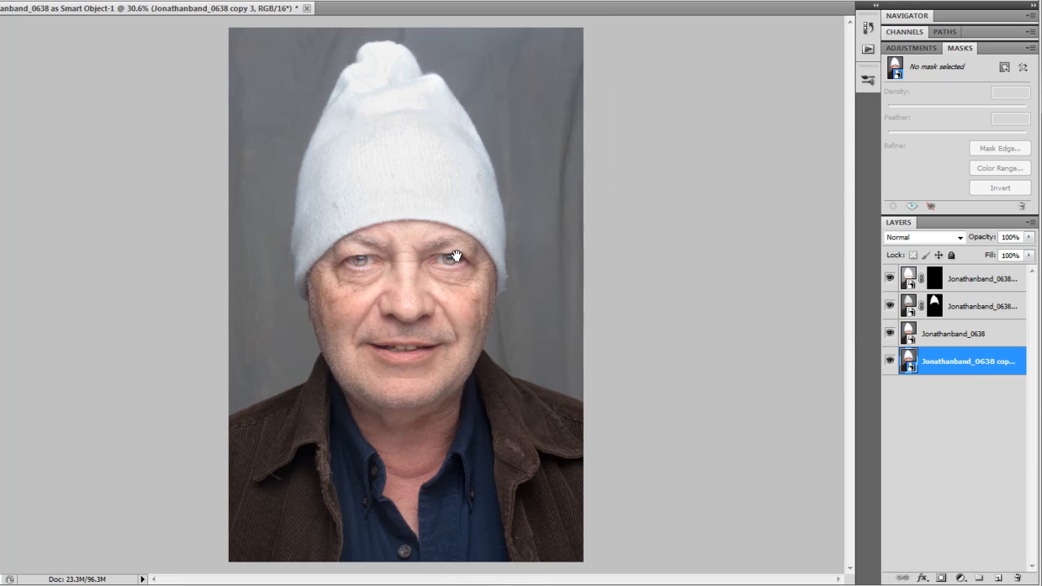
# Display the histogram, examine the composite's tonal distribution, and collapse the histogram again
pyautogui.scroll(1, 457, 255)
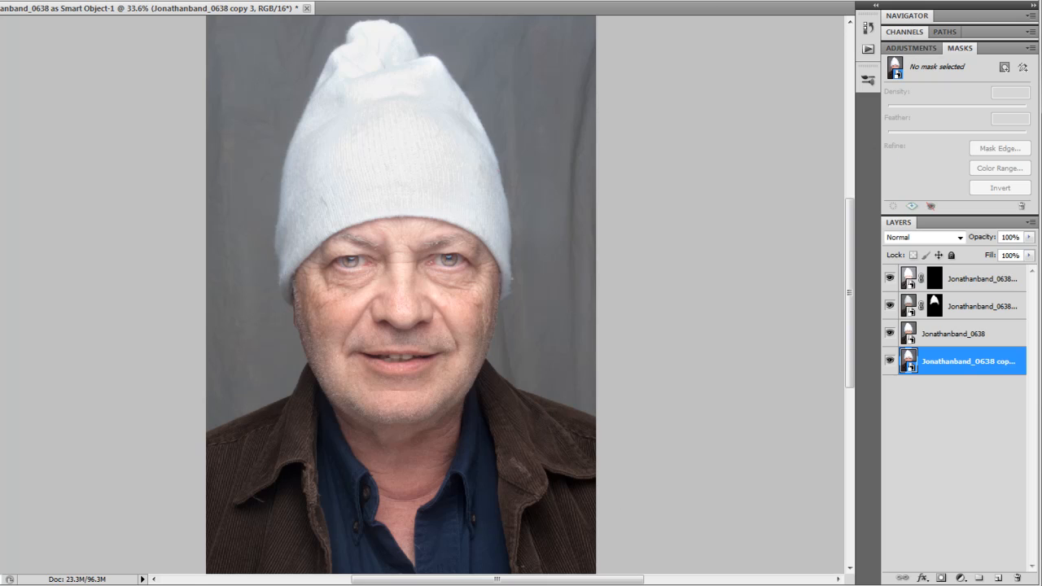
pyautogui.click(242, 0)
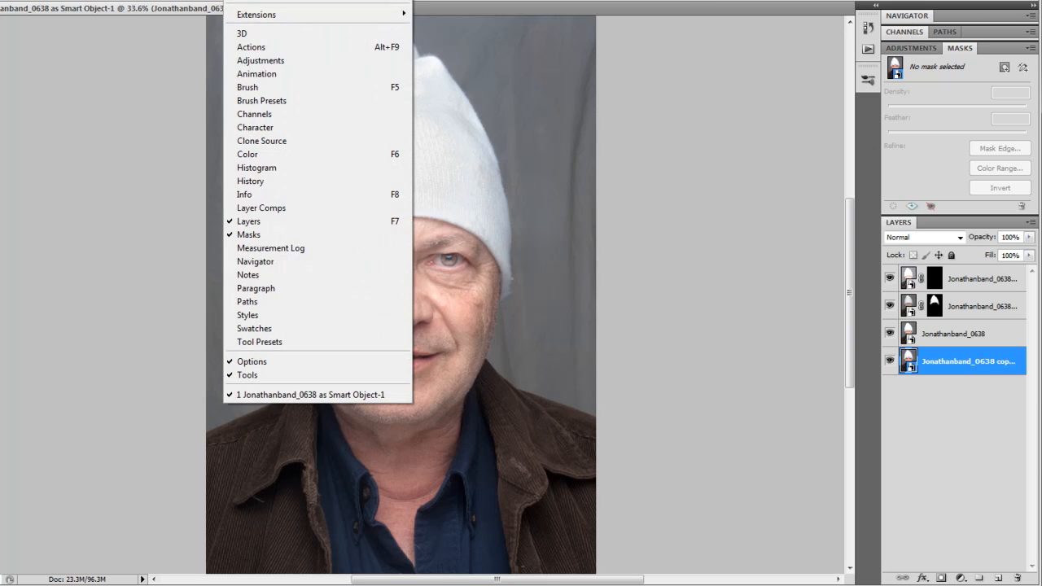
pyautogui.click(293, 167)
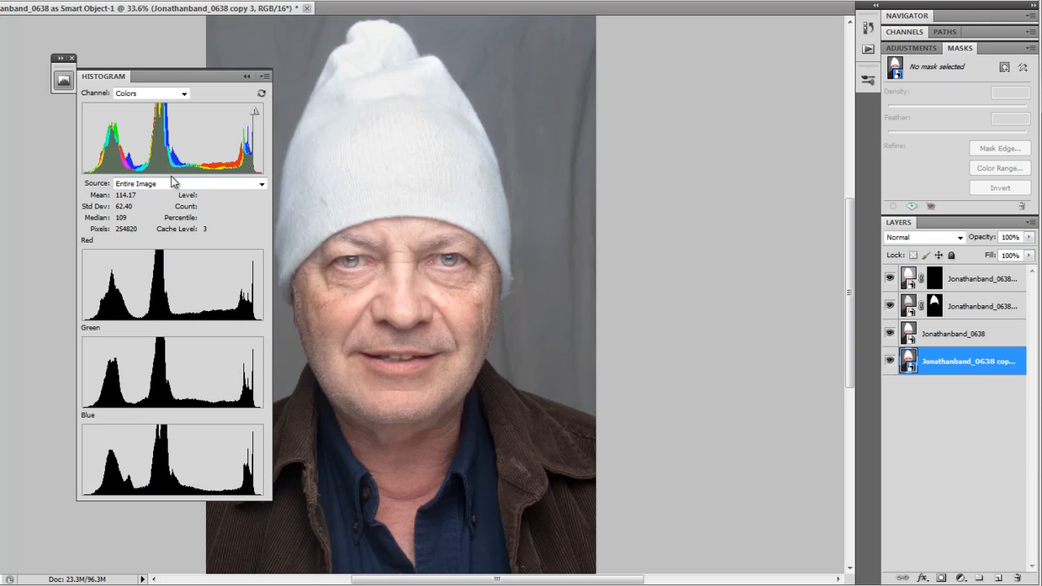
pyautogui.moveTo(189, 132)
pyautogui.click(245, 77)
pyautogui.scroll(-2, 538, 299)
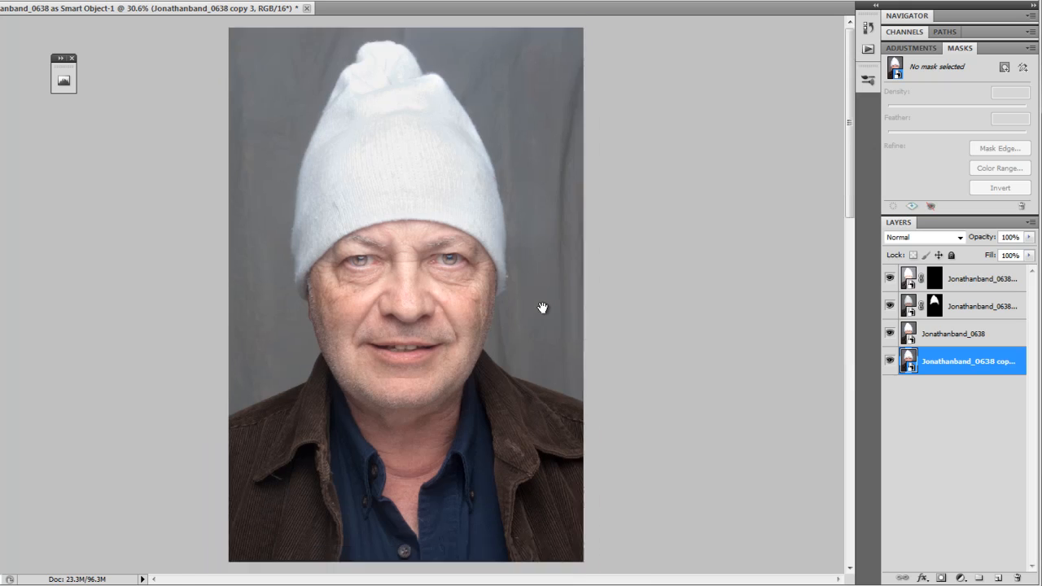